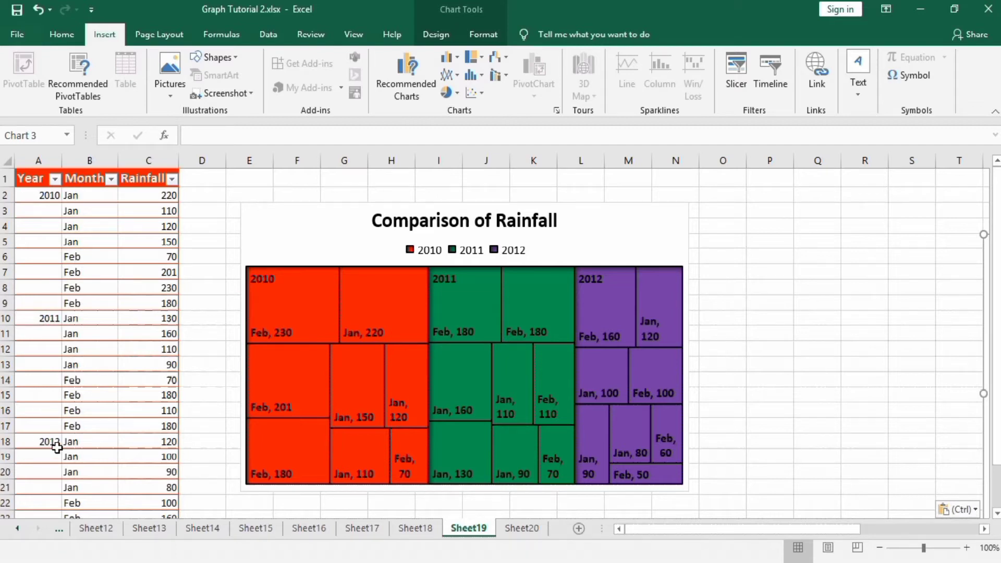
- Examine the finished rainfall treemap and sunburst charts on Sheet19
click(331, 233)
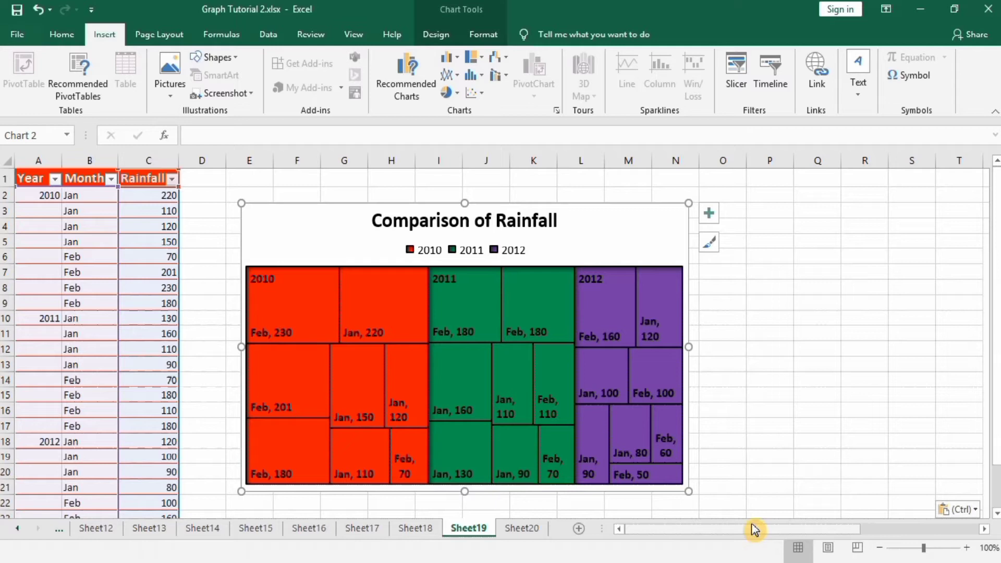
drag(757, 529, 858, 530)
click(882, 272)
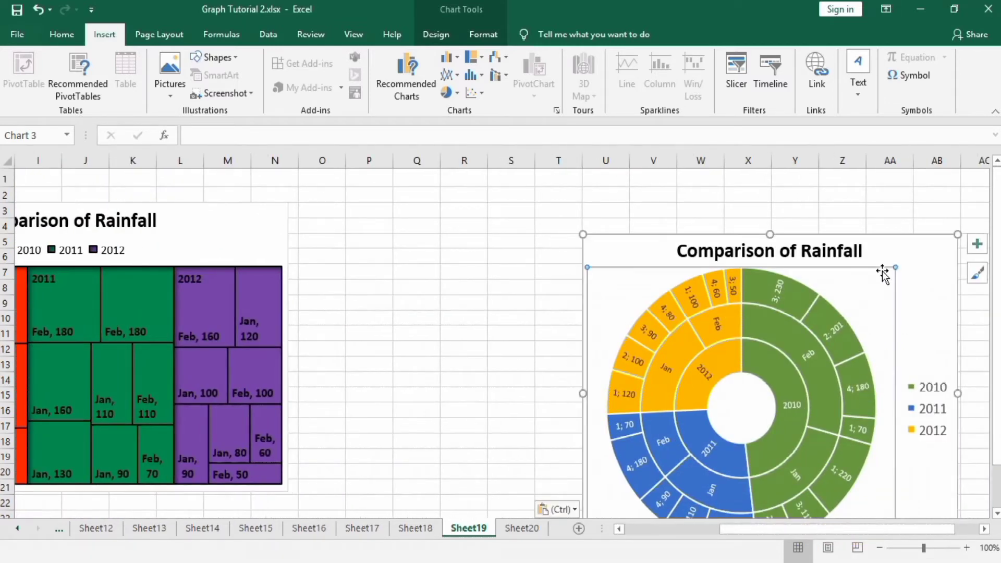
click(885, 252)
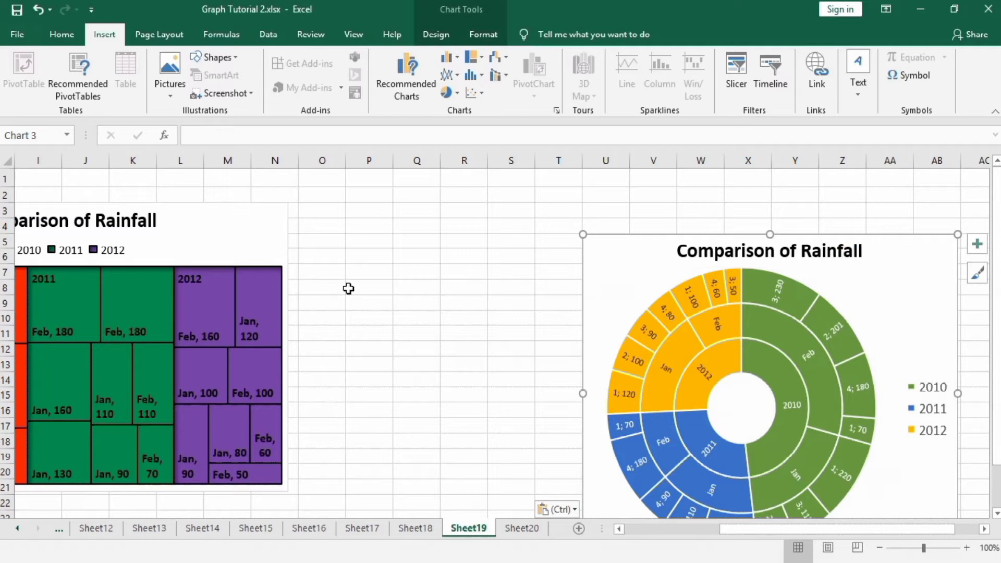
click(251, 229)
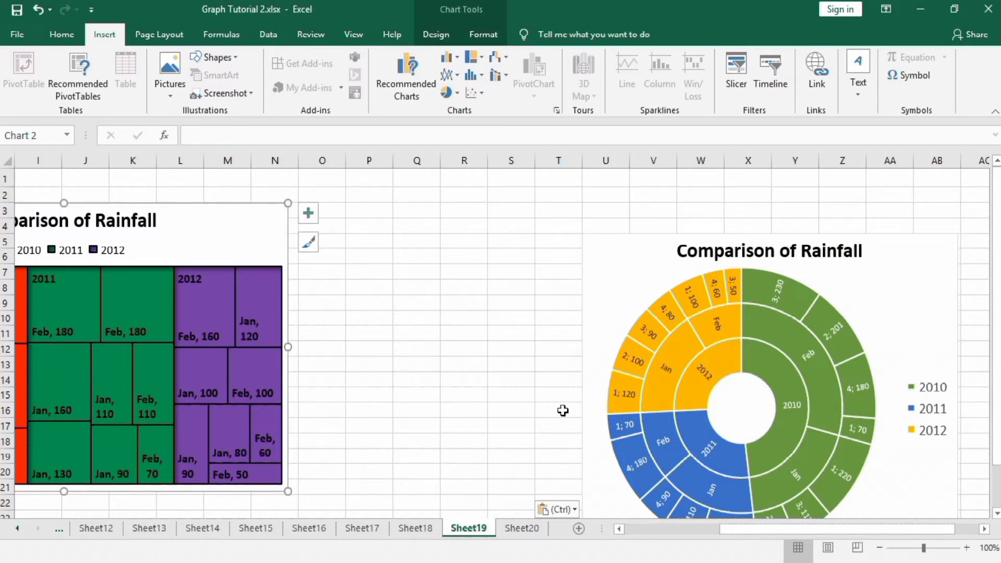
drag(763, 527, 651, 532)
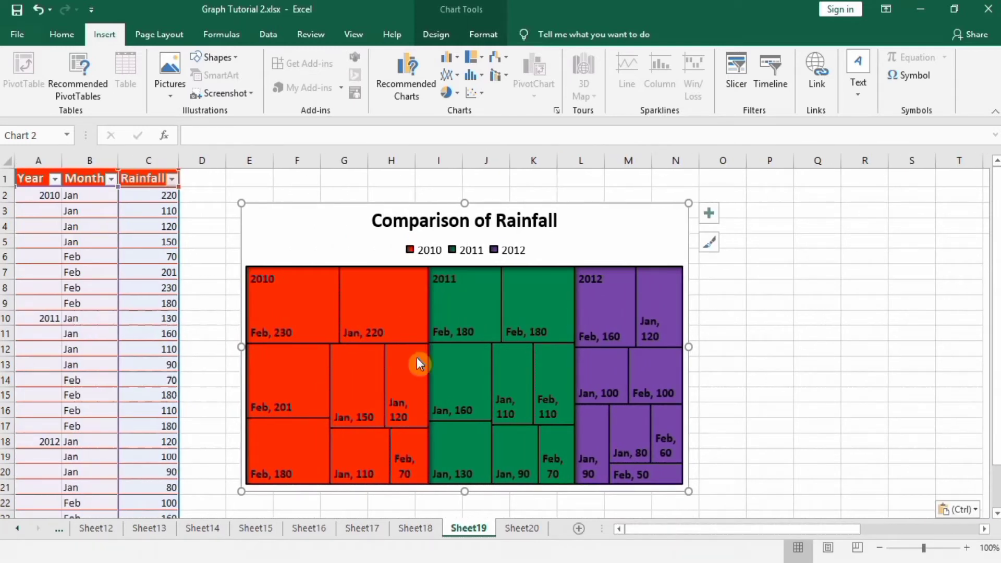
- On Sheet20, insert a Treemap chart from the full Year, Month and Rainfall table
click(521, 529)
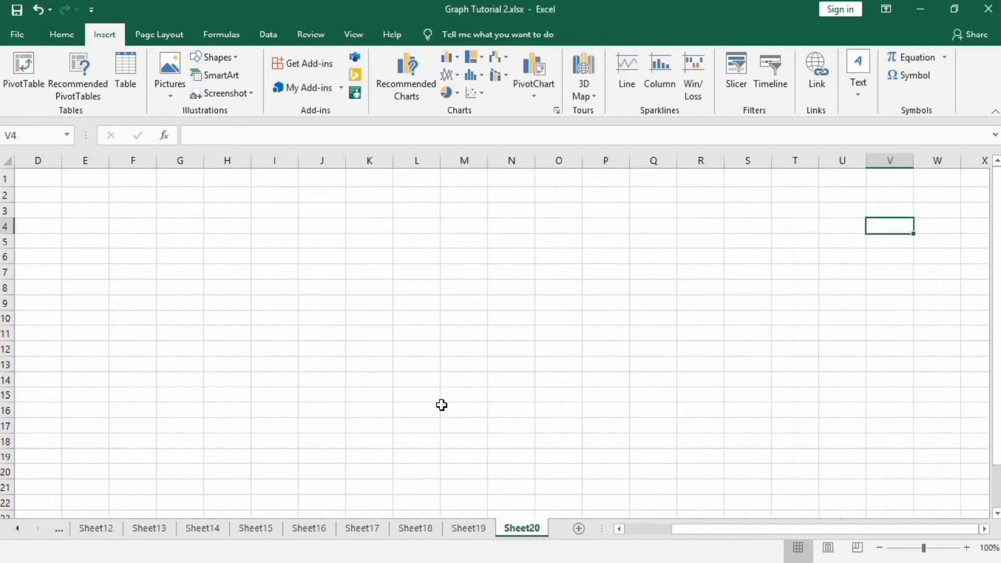
drag(703, 527, 642, 530)
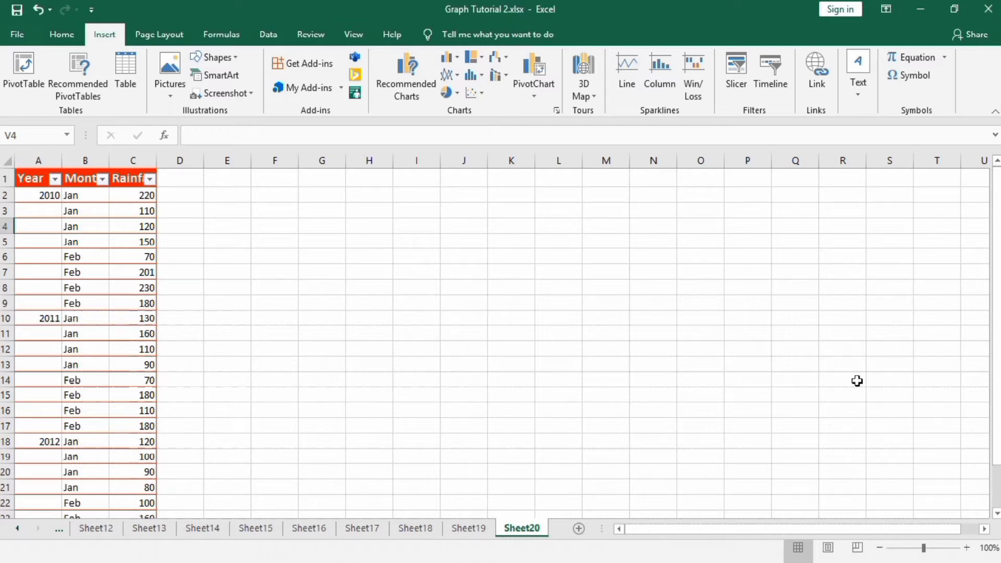
drag(996, 354, 997, 399)
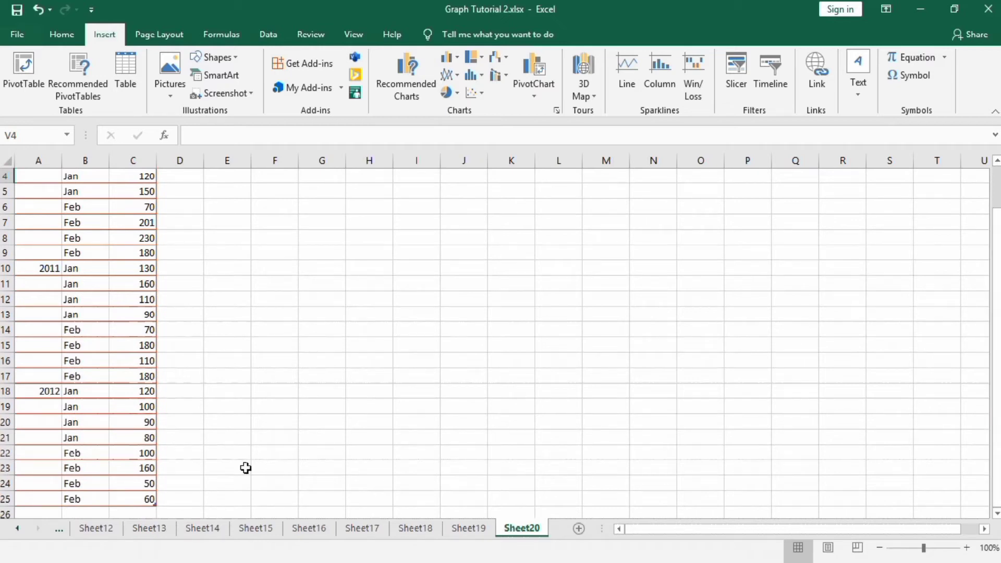
click(143, 500)
drag(138, 499, 31, 161)
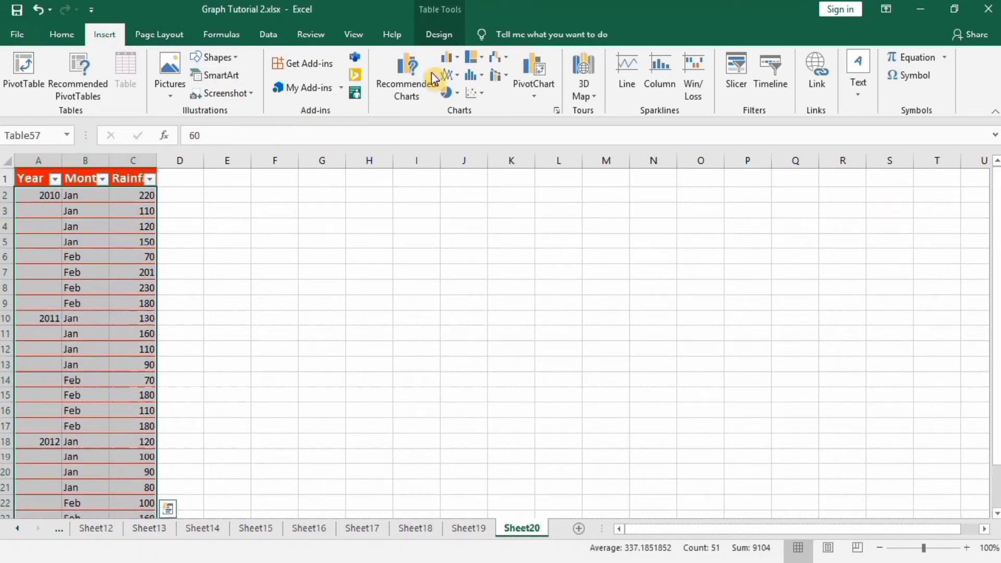
click(482, 58)
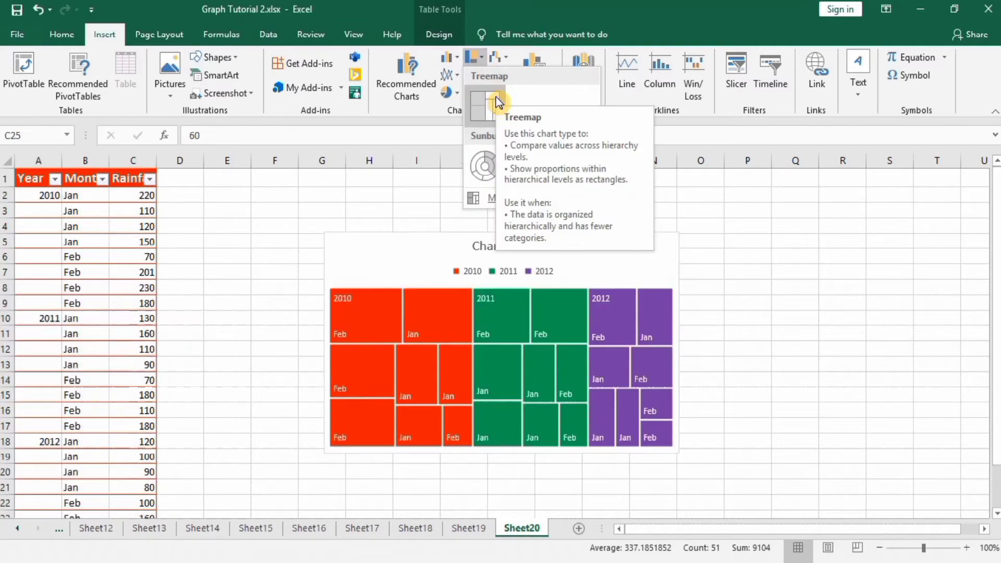
click(496, 107)
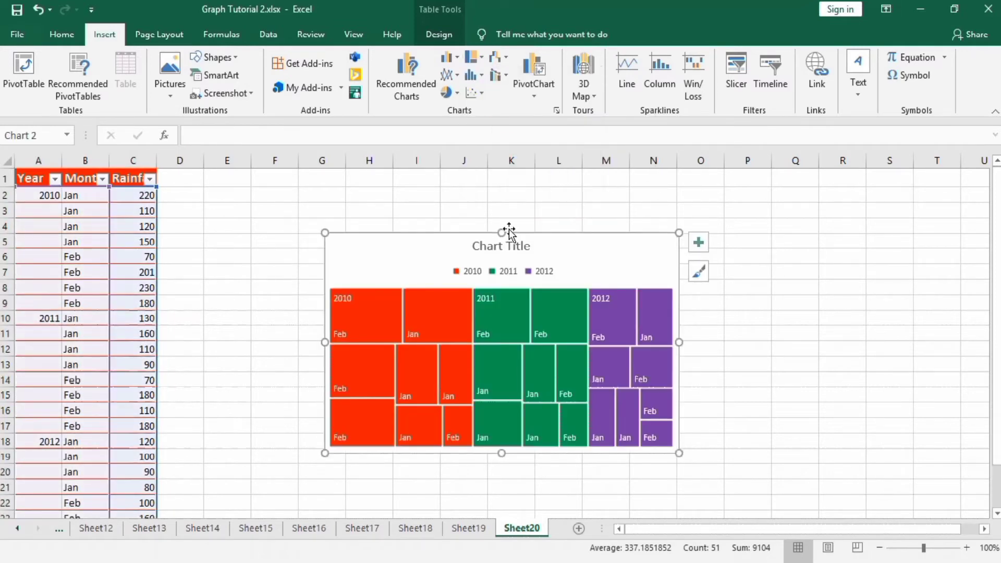
- Enlarge the treemap chart to span about rows 3 to 21 and columns G to Q
drag(501, 232, 501, 202)
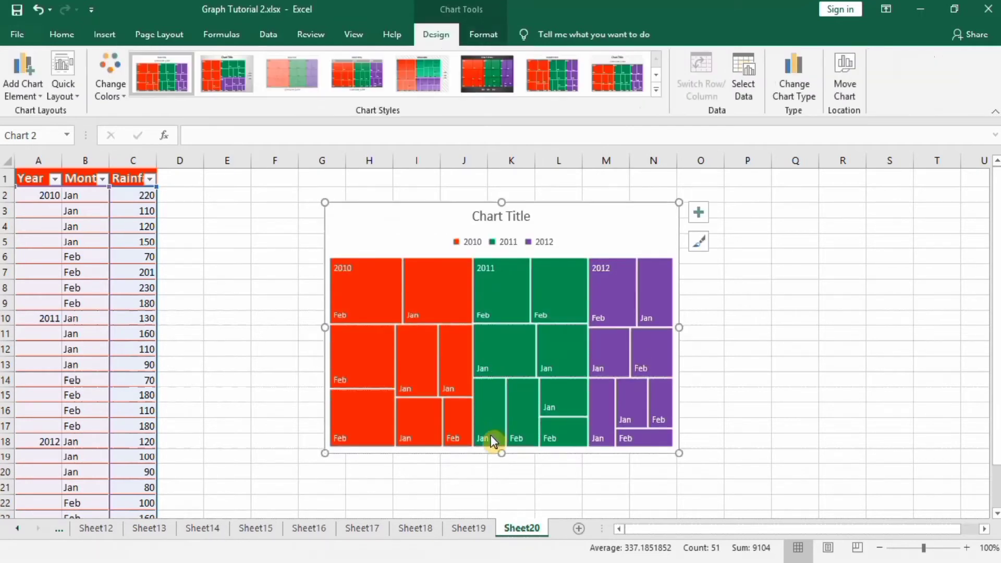
drag(504, 454, 503, 493)
drag(680, 349, 813, 334)
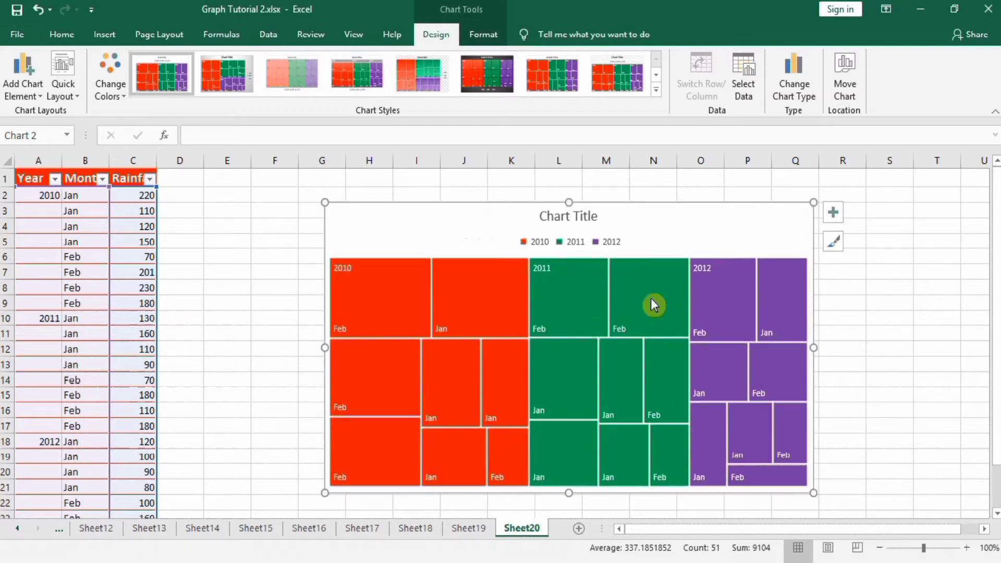
- Replace the chart title with "Comparison of Rainfall"
click(559, 218)
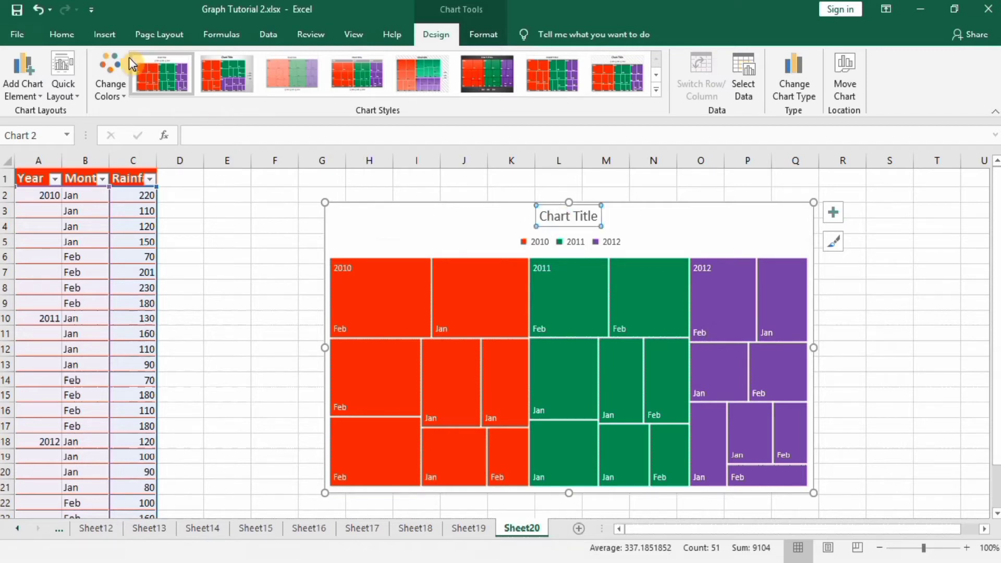
triple_click(552, 217)
text(Comparison of)
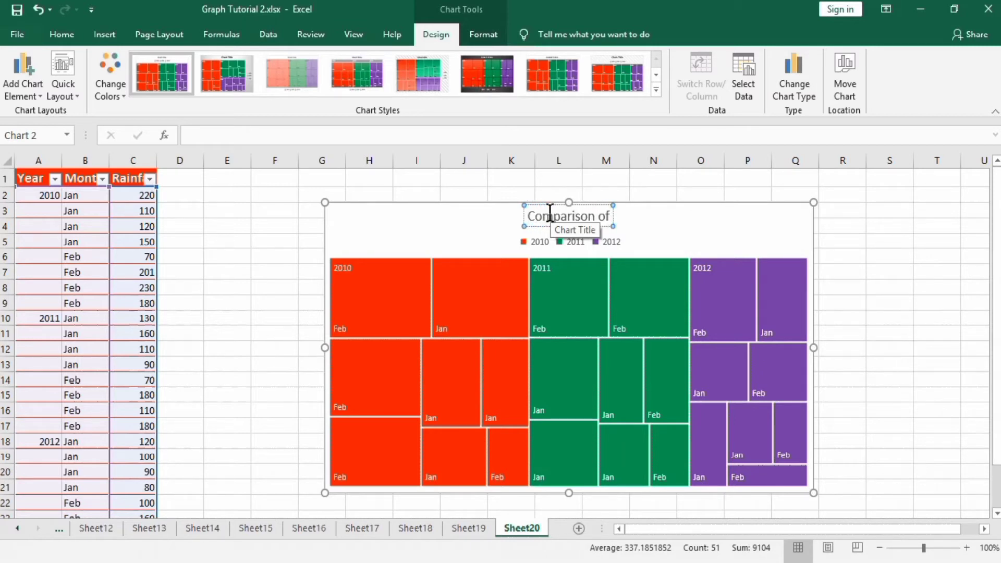
text( Rainf)
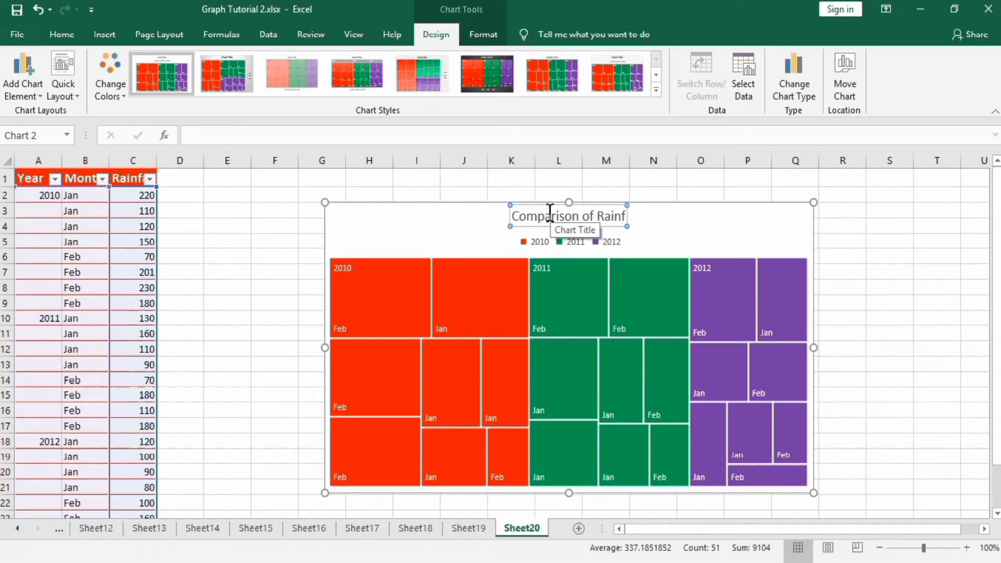
text(all)
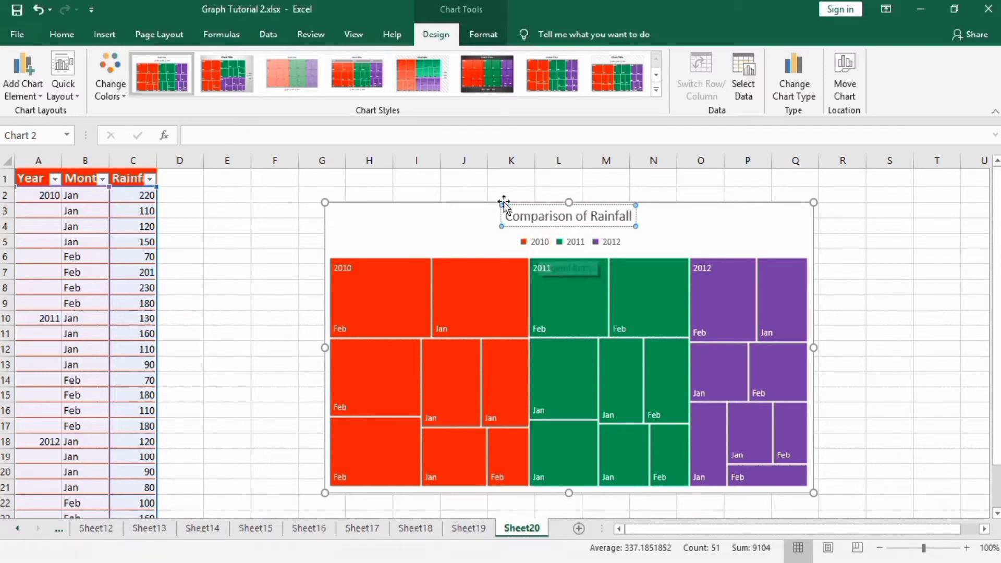
- Format the chart title text as bold with a font size of 20
drag(505, 211, 621, 206)
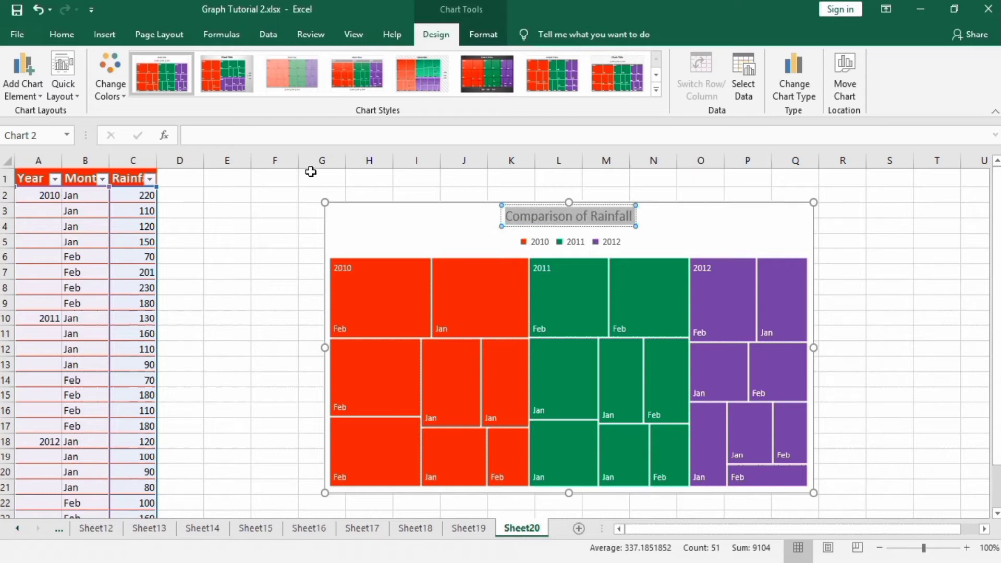
click(67, 36)
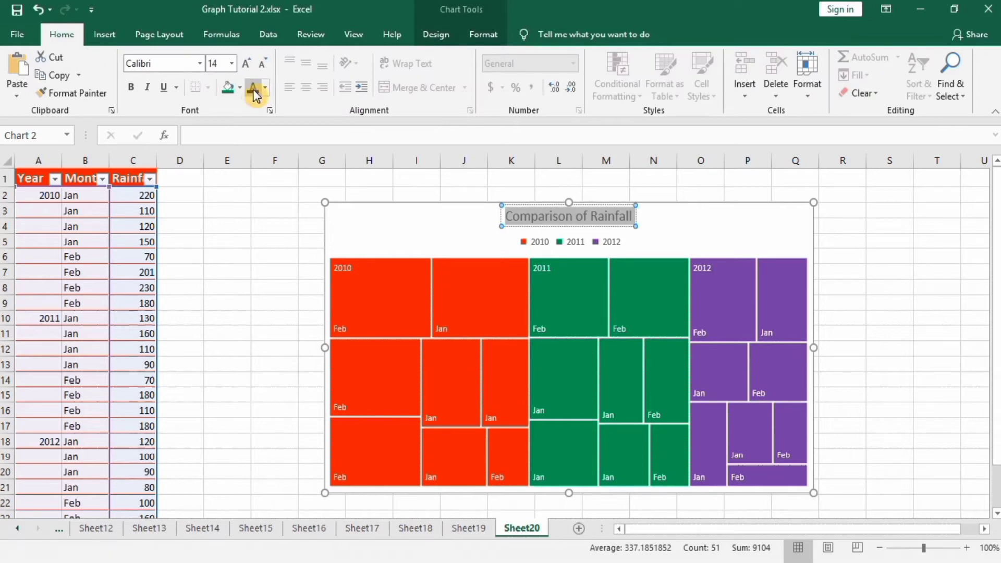
click(232, 64)
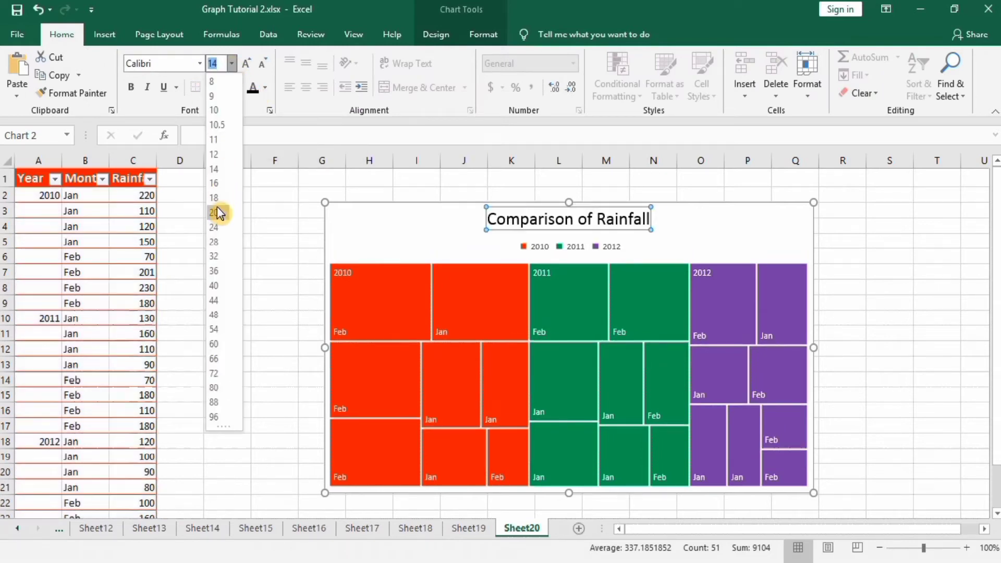
click(218, 213)
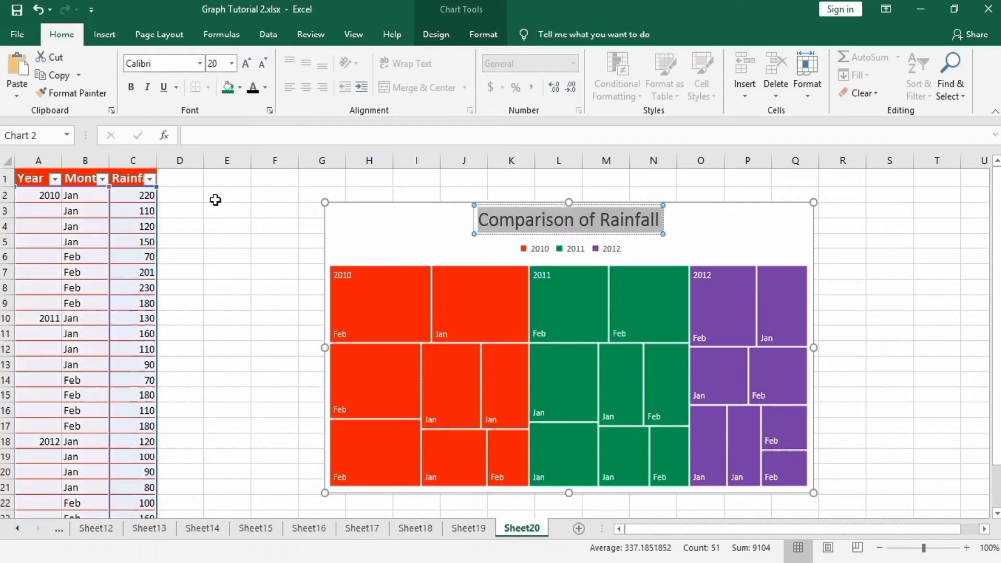
click(132, 89)
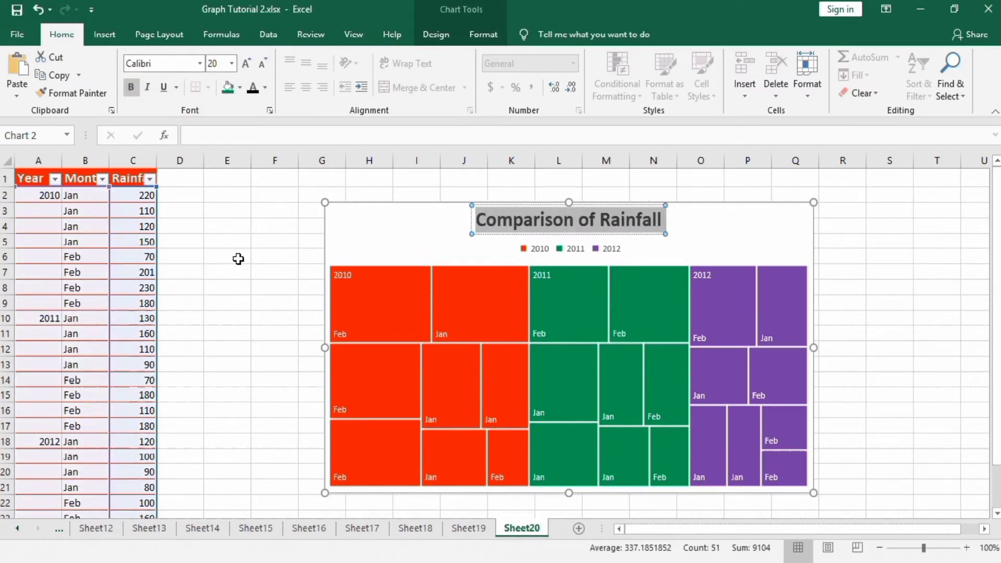
- Set the chart legend text to font size 12 and make it bold
click(575, 254)
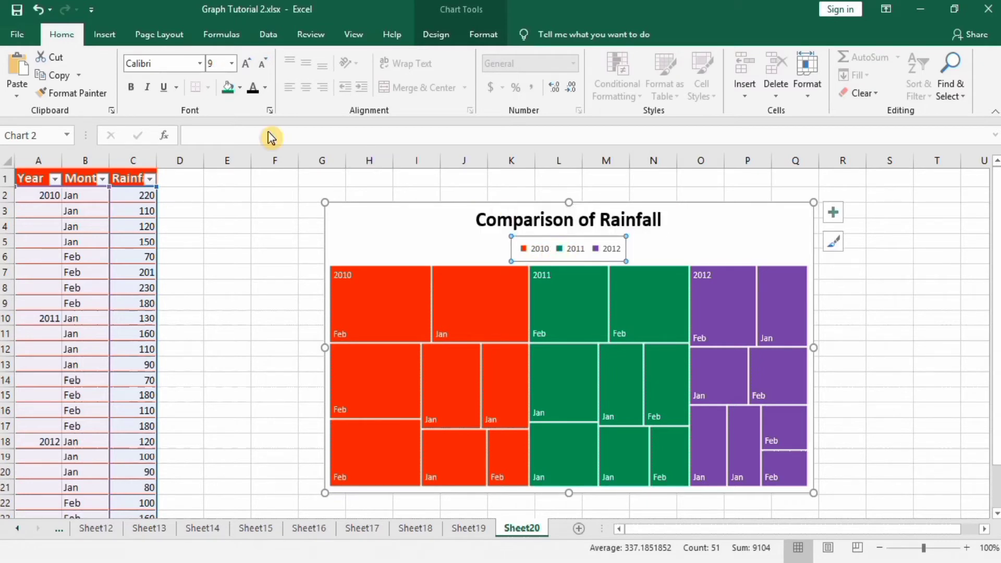
click(233, 63)
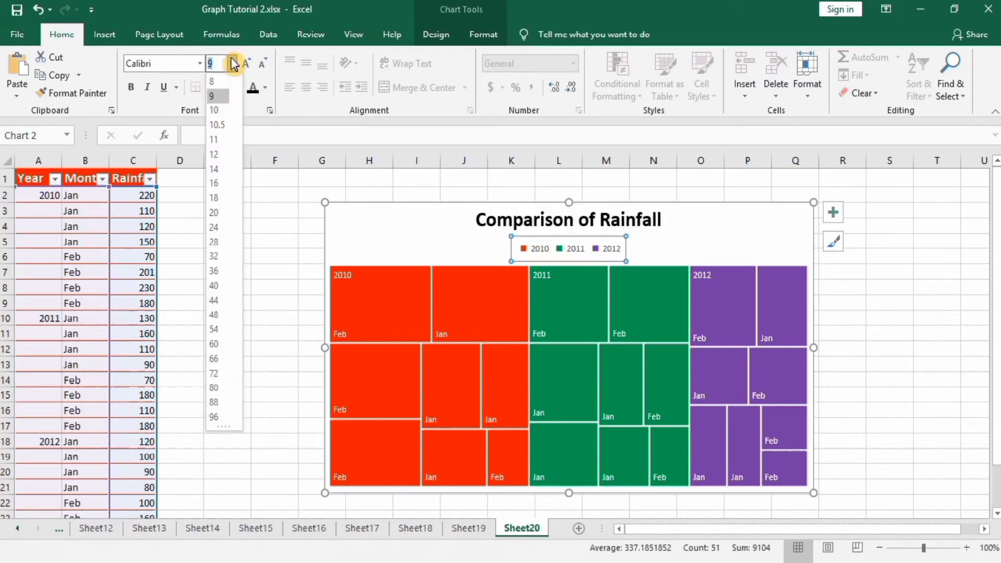
click(224, 156)
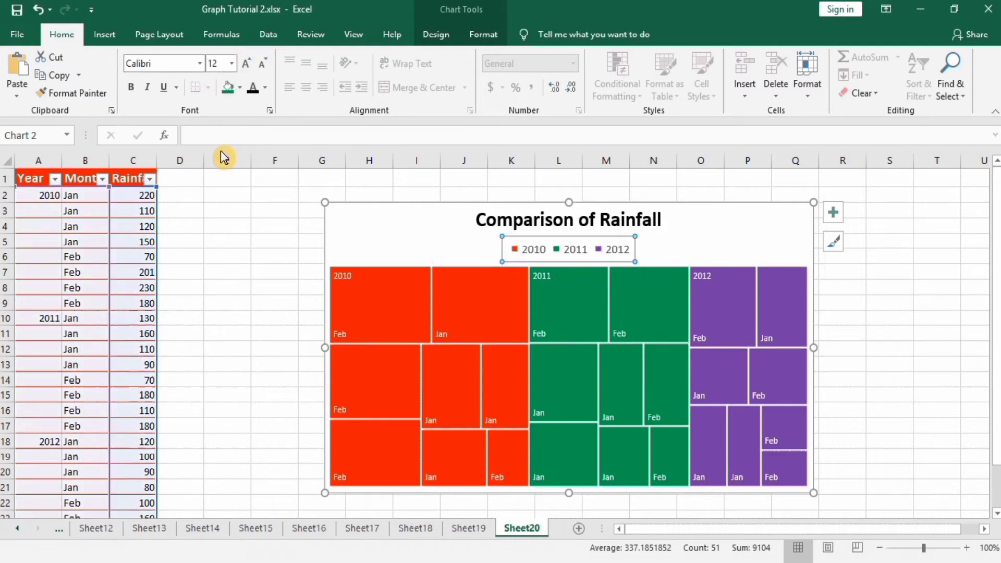
click(131, 88)
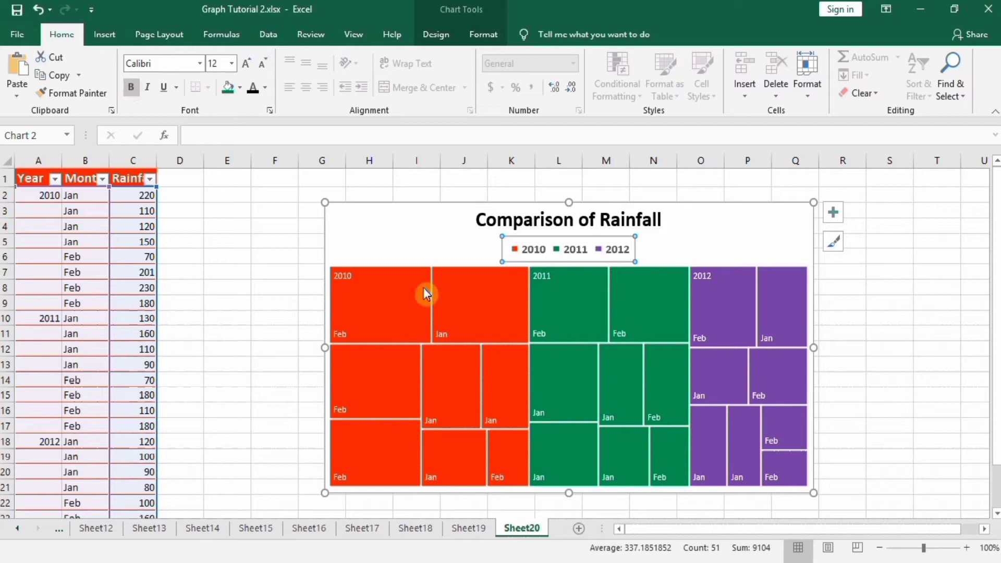
- Inspect the rainfall values of individual month tiles in the treemap
mouse_move(460, 307)
mouse_move(448, 282)
mouse_move(393, 293)
mouse_move(498, 318)
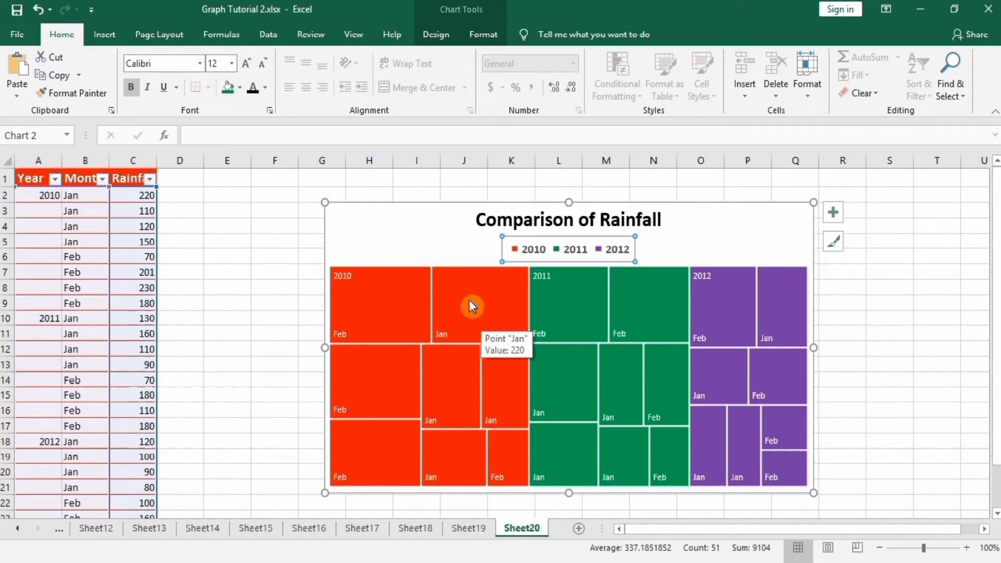
mouse_move(380, 310)
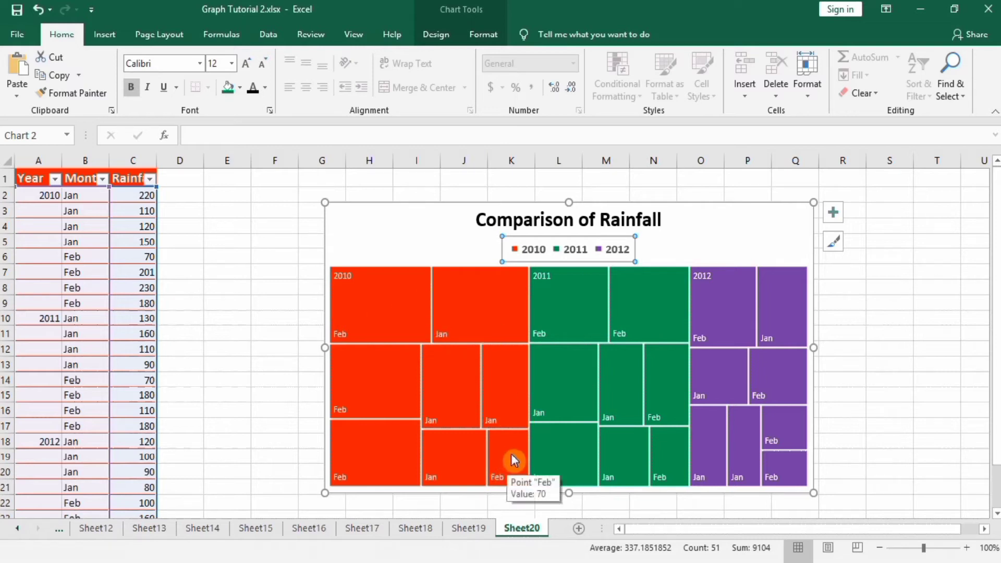
mouse_move(666, 335)
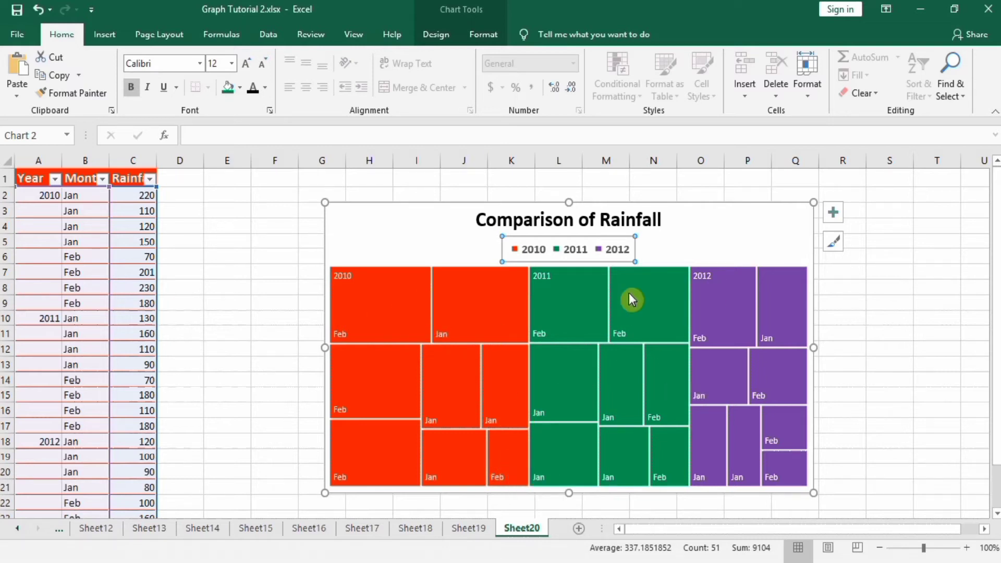
- Open the Format Data Series options for the treemap's series
click(651, 292)
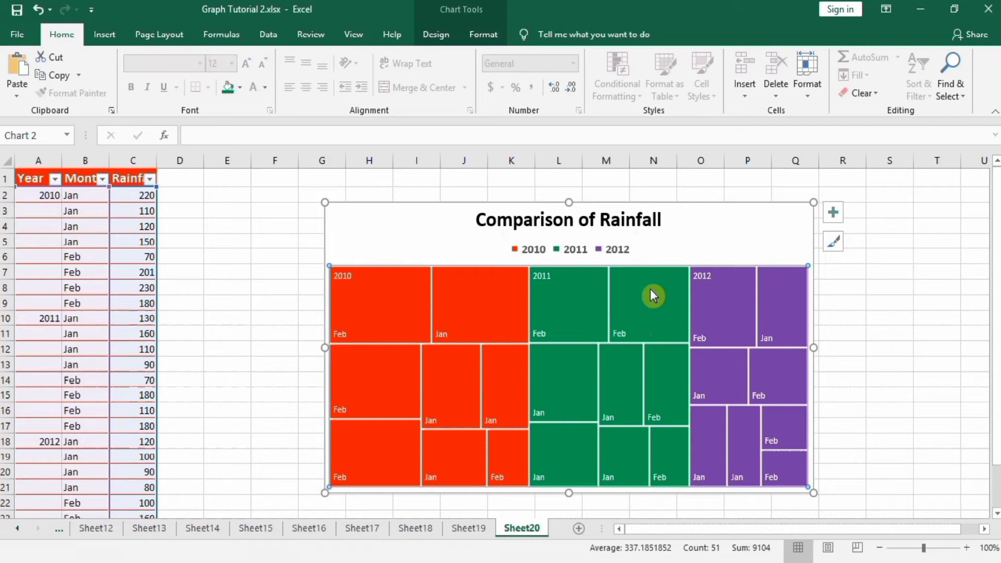
right_click(651, 290)
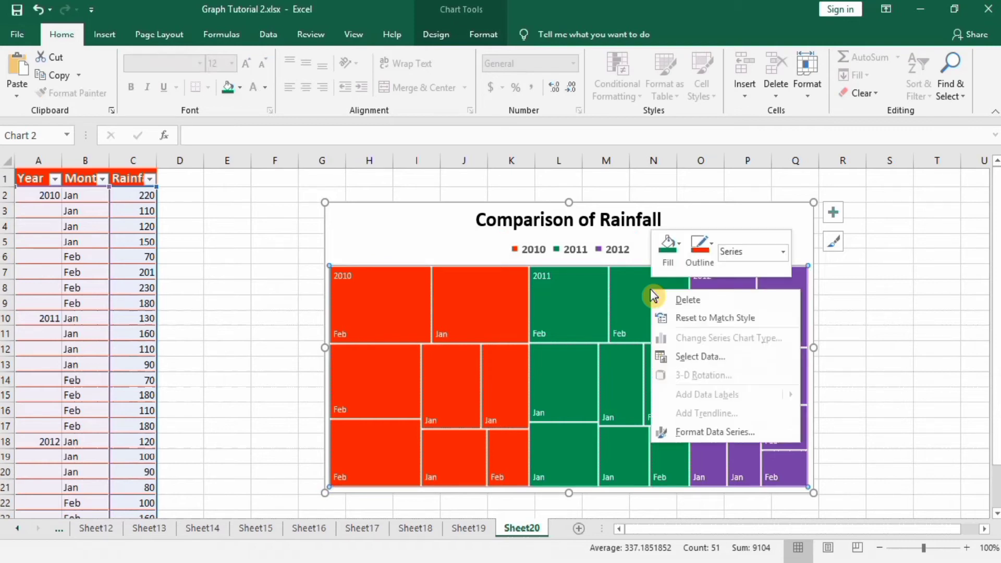
click(699, 433)
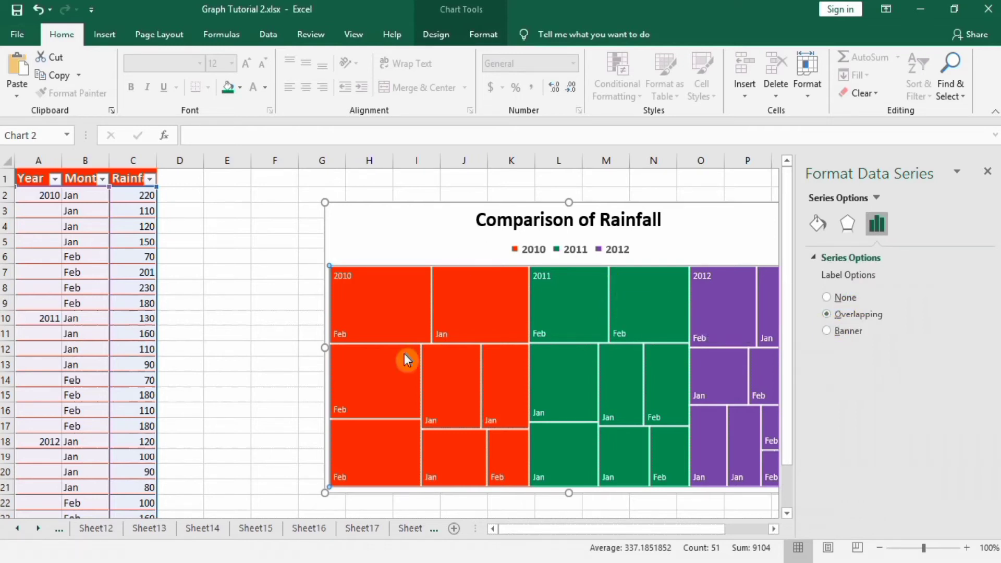
- Try the Banner and None label options for the treemap series and return to Overlapping
click(826, 331)
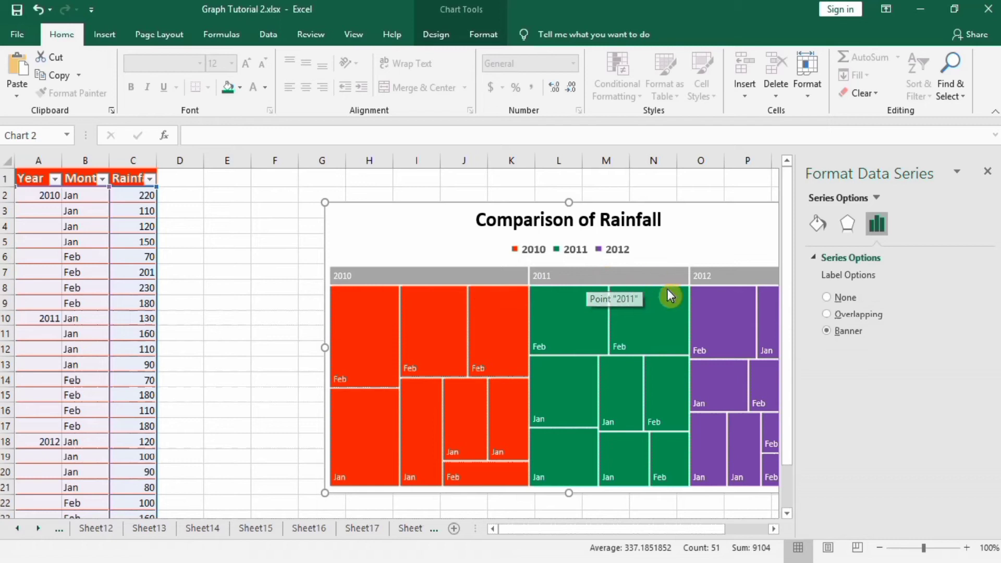
click(827, 297)
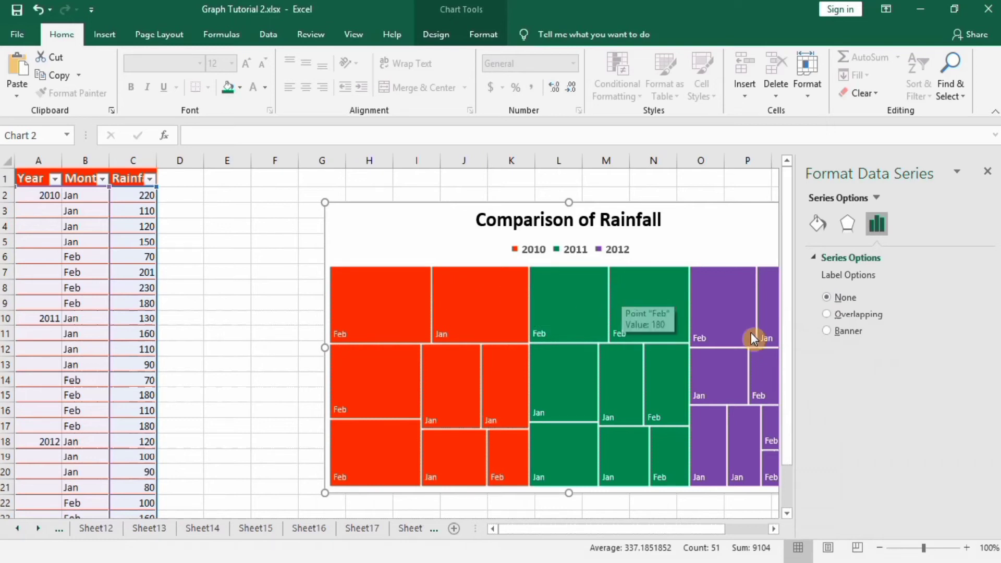
click(827, 314)
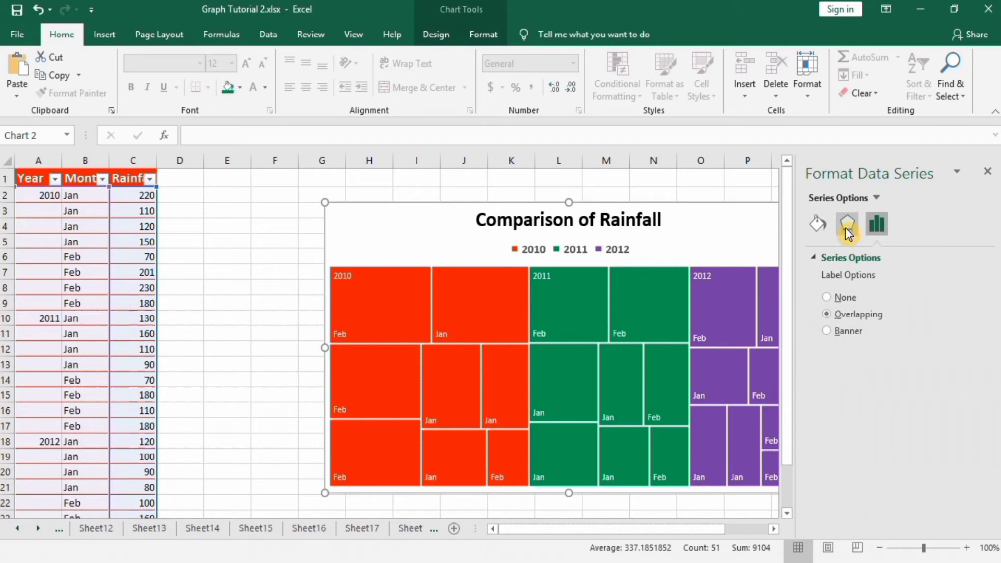
- Apply the first Inner shadow preset to the treemap's data series
click(817, 228)
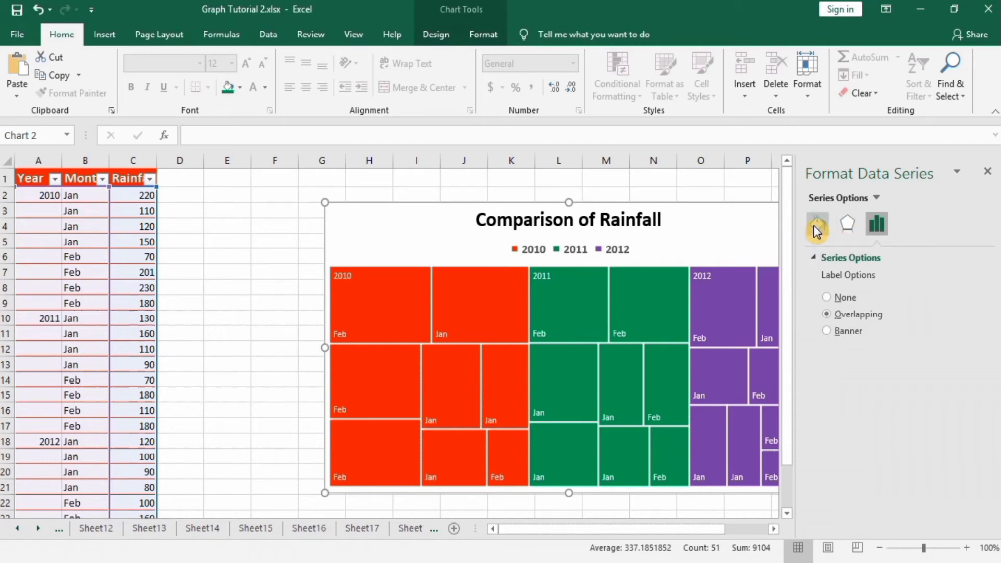
click(844, 225)
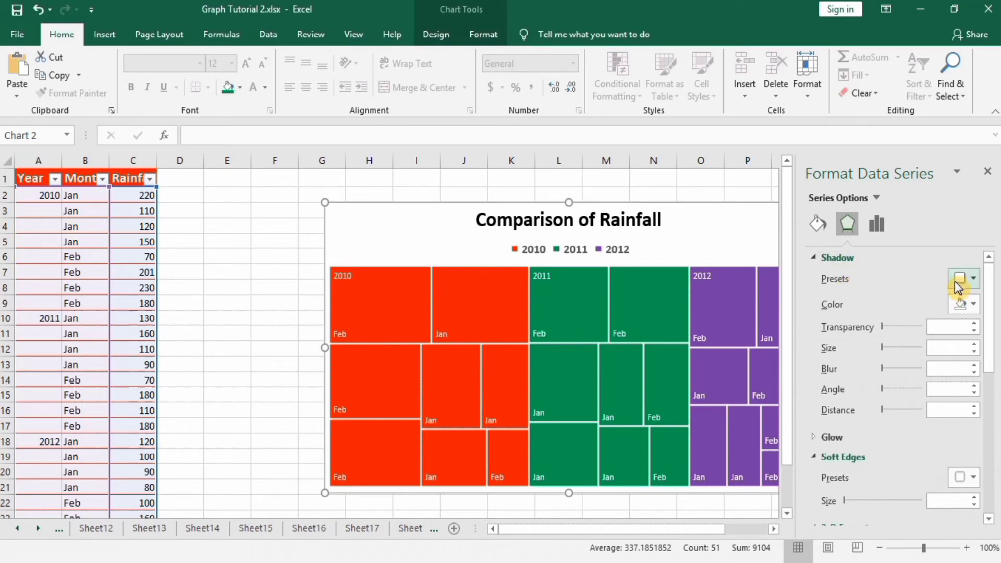
click(971, 280)
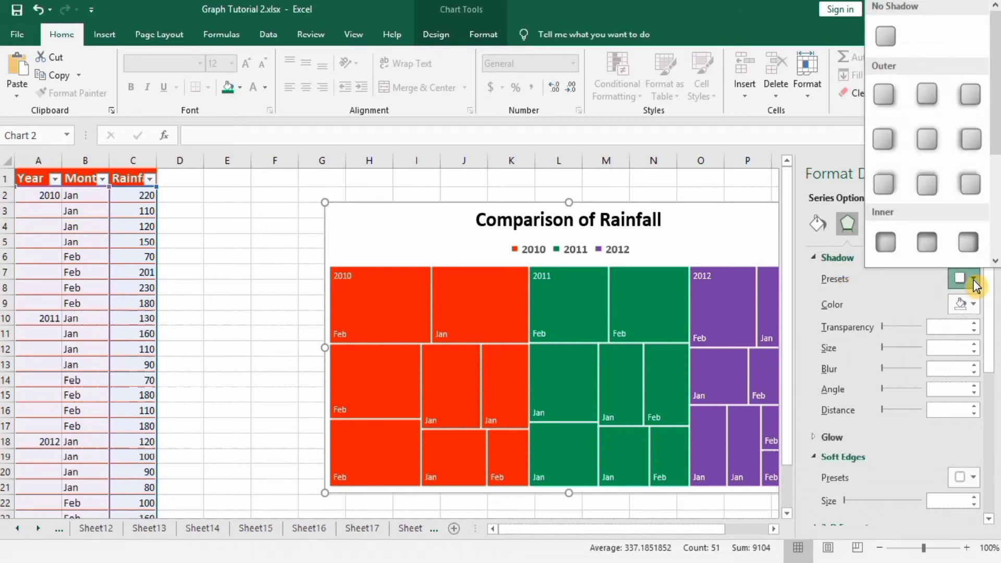
click(891, 241)
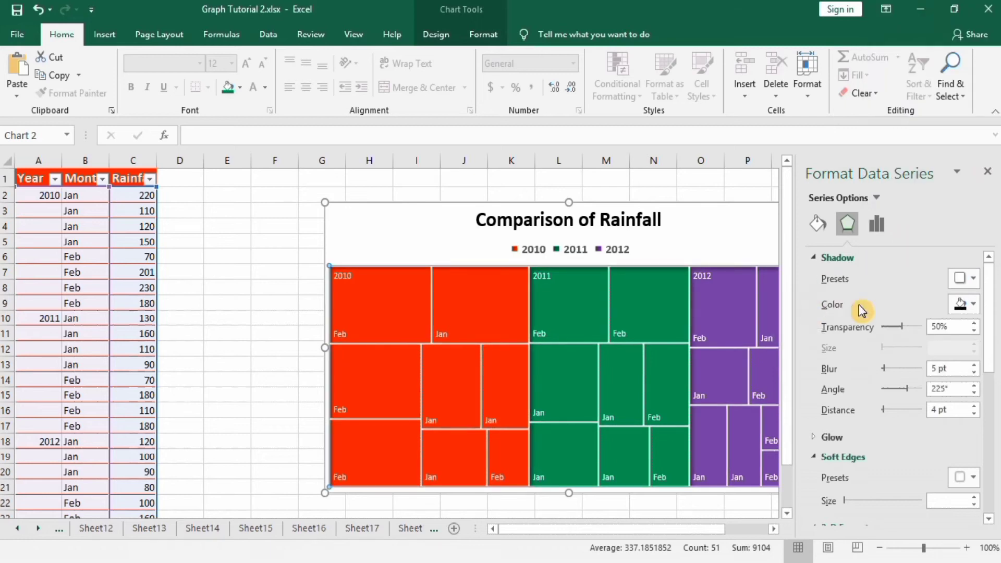
- Try a solid fill on the treemap's data series and return the fill to Automatic
click(818, 223)
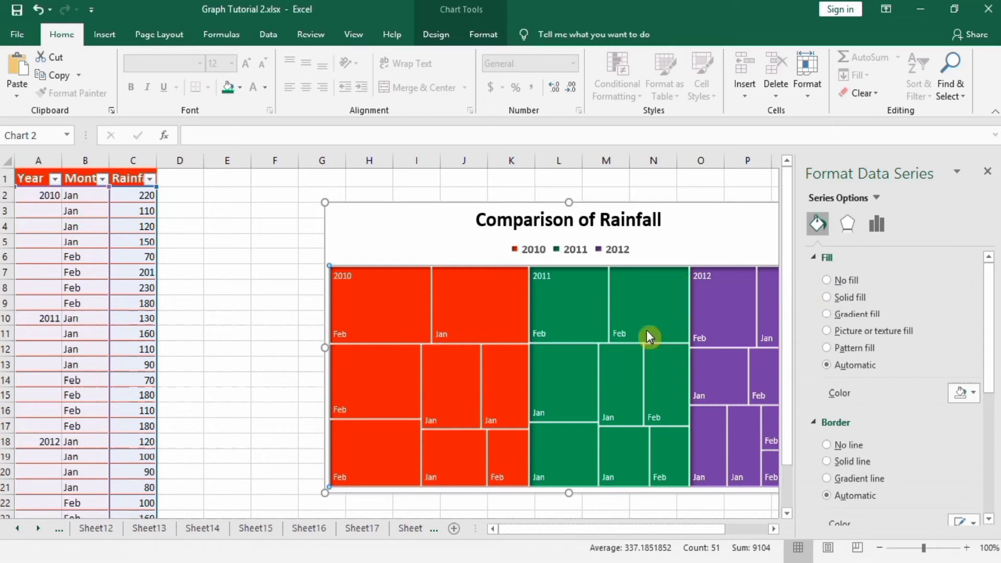
click(826, 298)
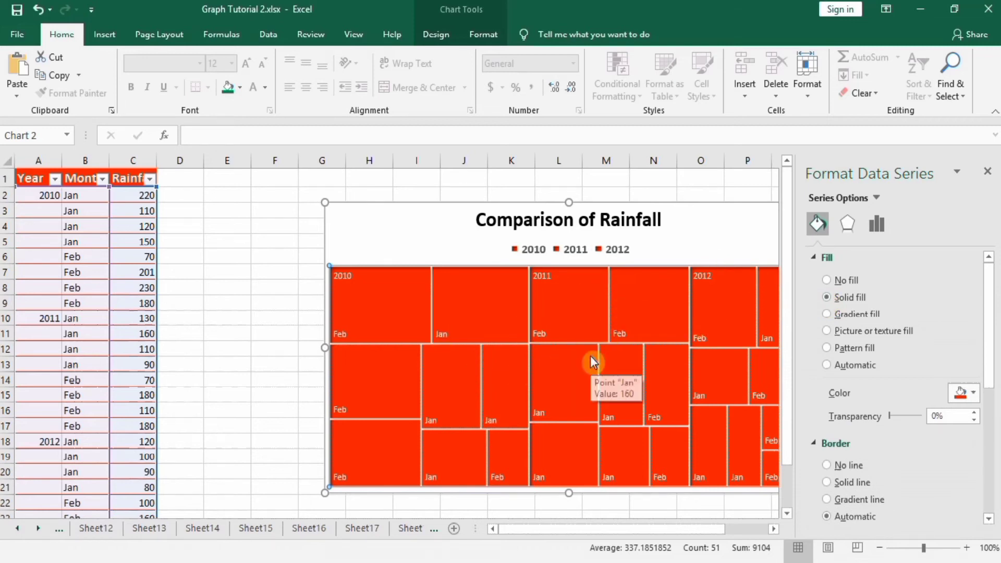
click(827, 365)
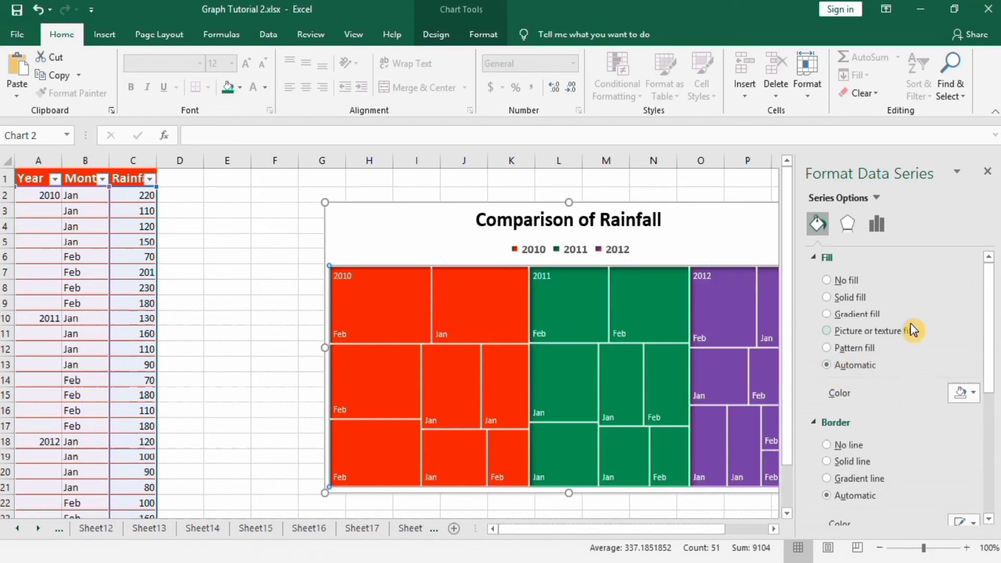
- Give the treemap tiles a solid black border 1.25 pt wide and close the series formatting options
click(826, 461)
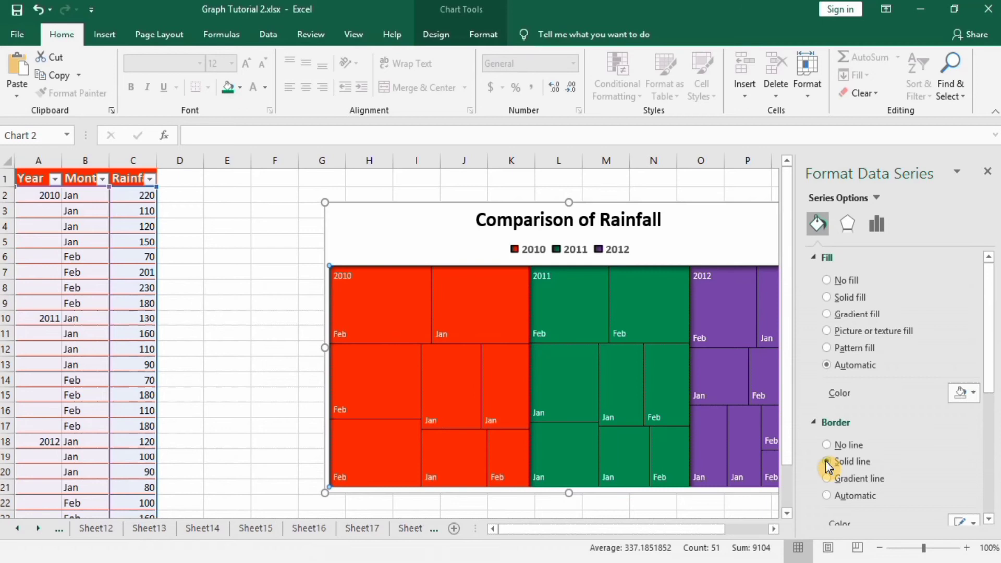
drag(991, 319, 990, 368)
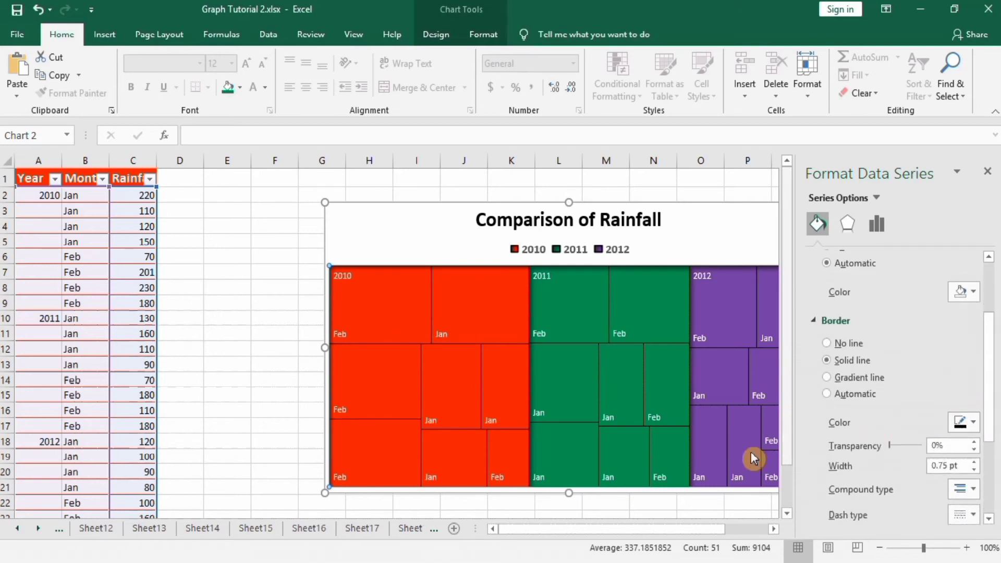
click(973, 462)
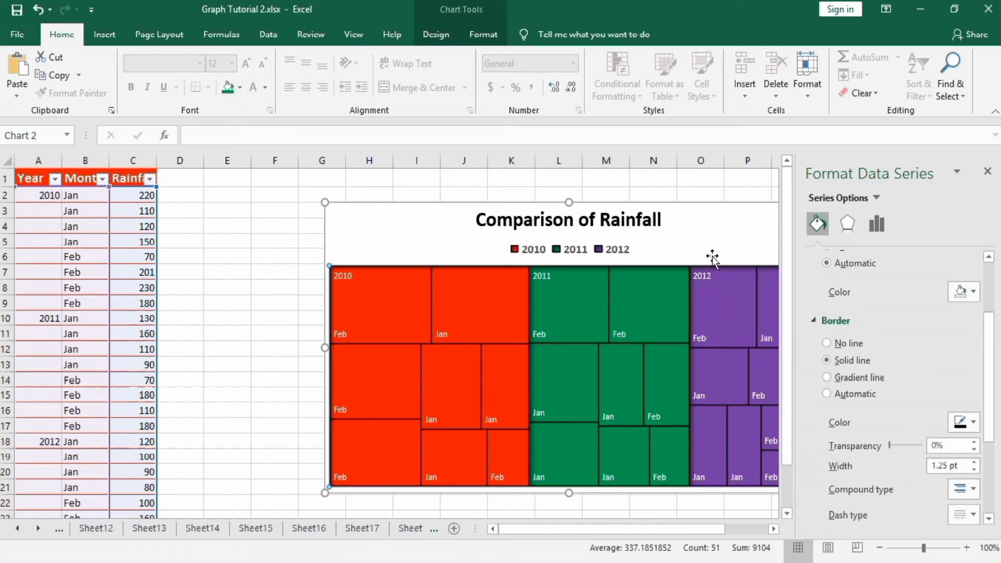
click(290, 320)
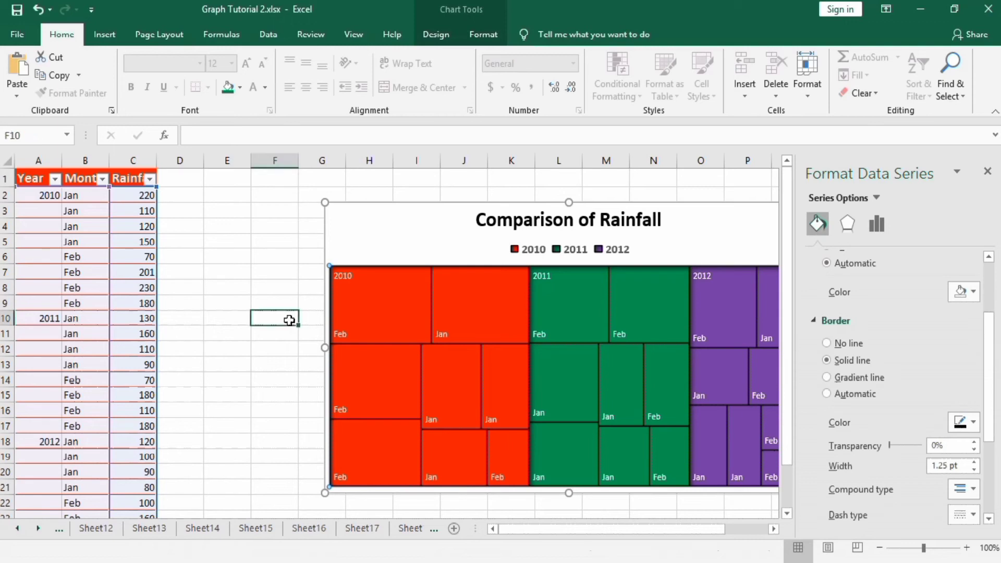
click(987, 171)
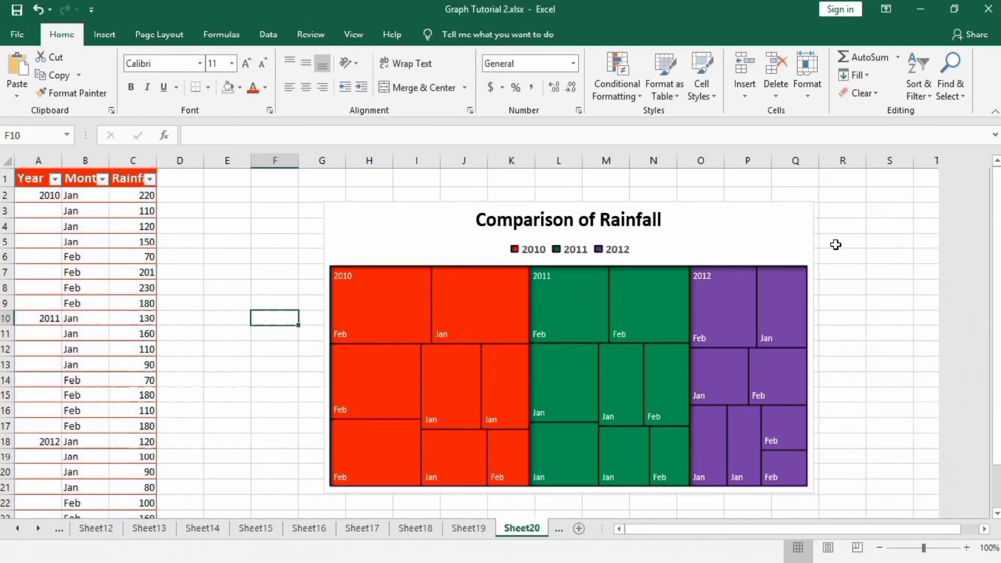
- Examine the theme's accent colors in the Create New Theme Colors settings and cancel without saving
click(732, 315)
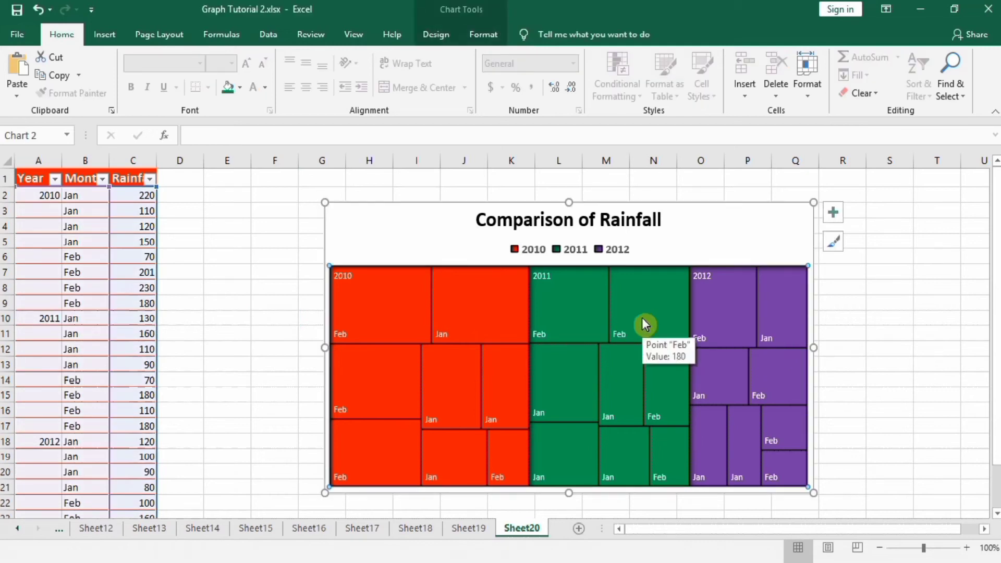
click(165, 39)
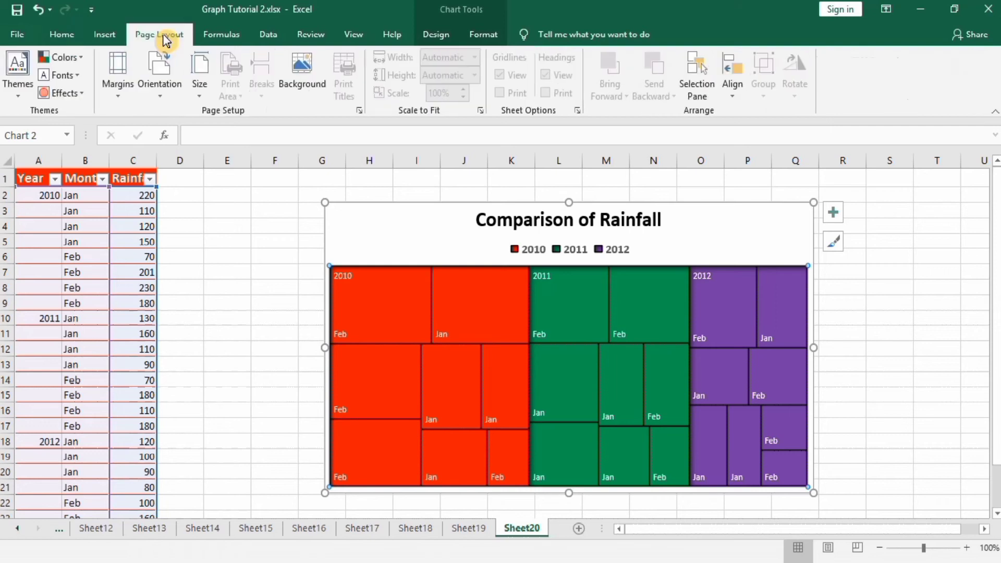
click(87, 63)
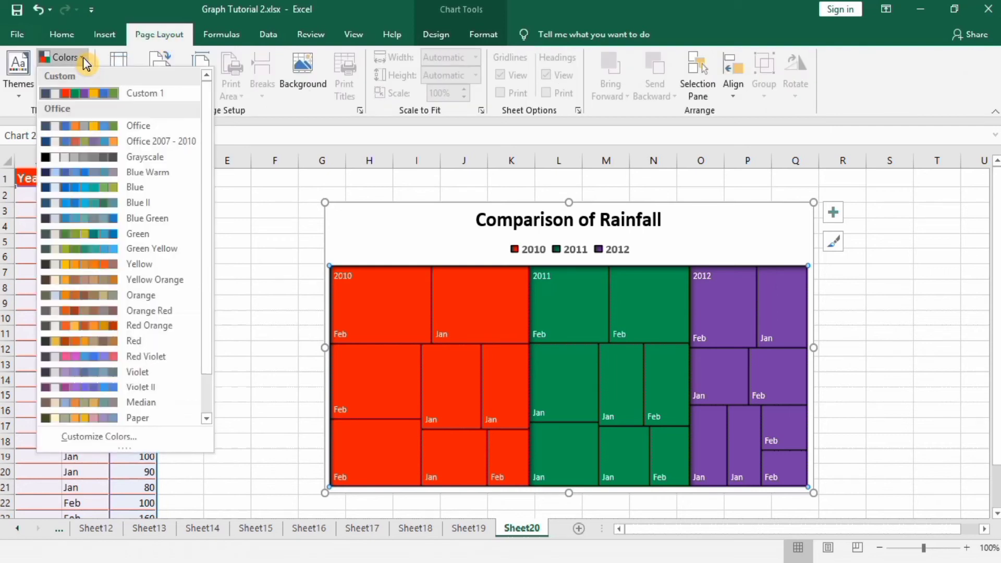
click(99, 438)
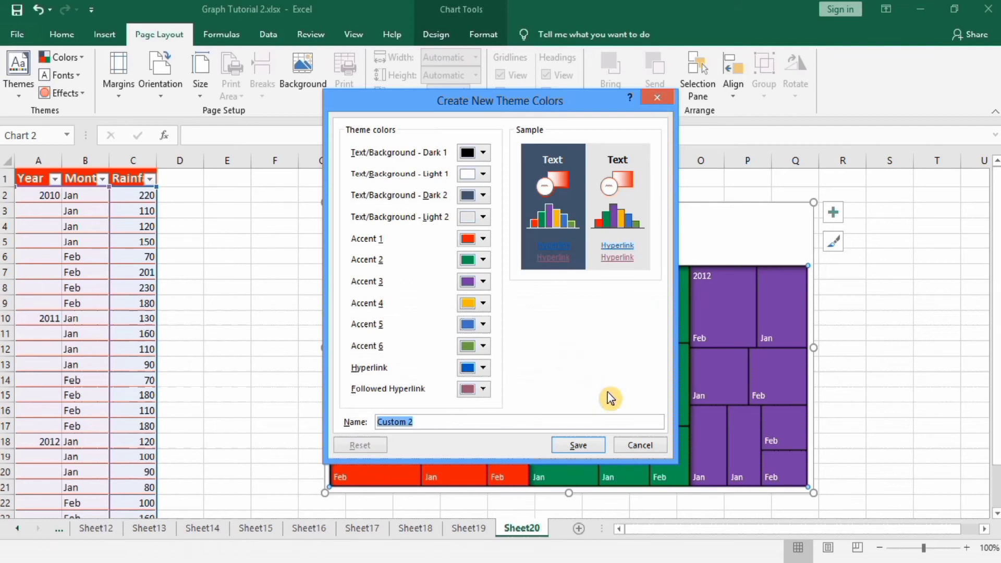
click(641, 445)
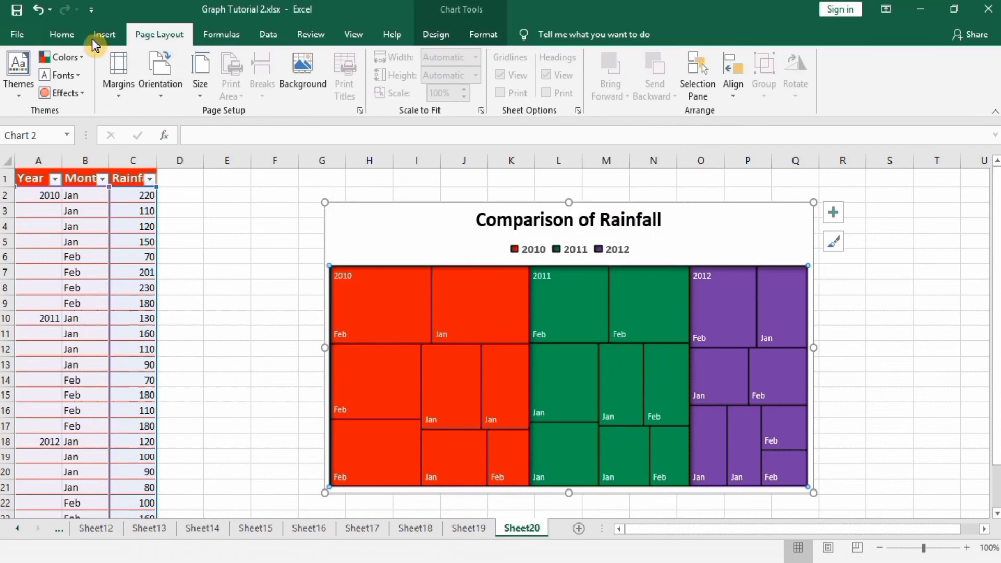
- Look through the color palettes and quick layouts offered for the treemap chart without applying any
click(73, 36)
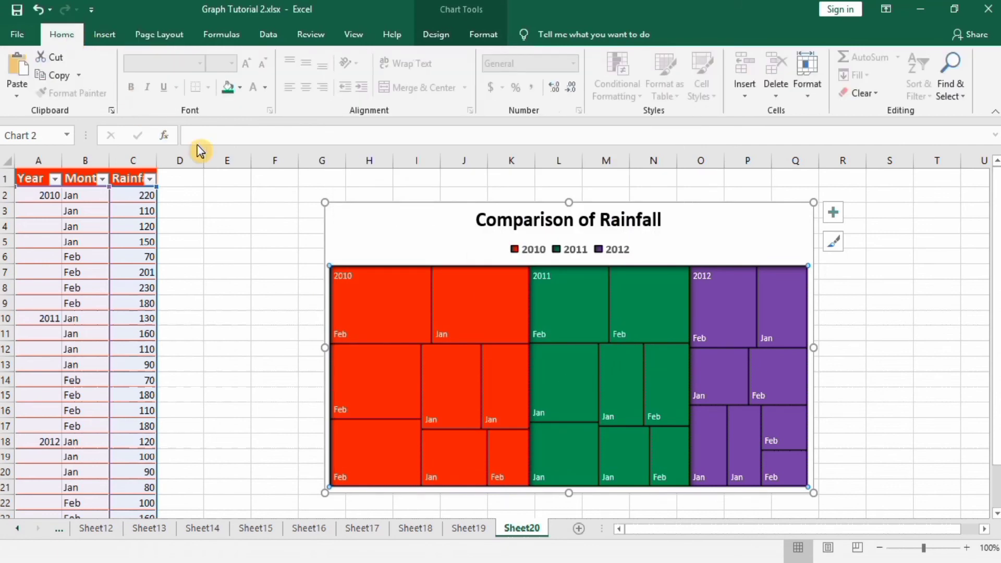
click(367, 231)
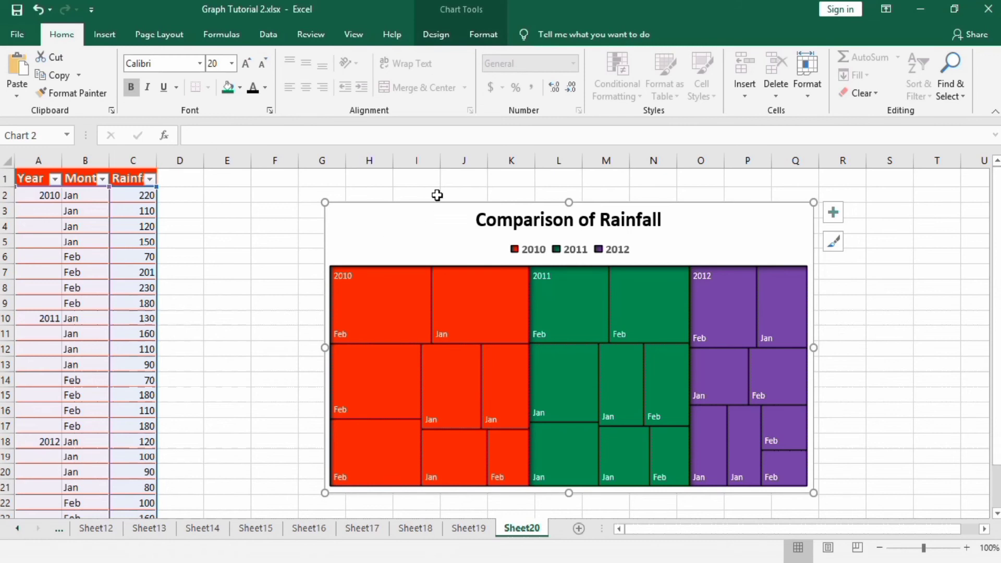
click(462, 22)
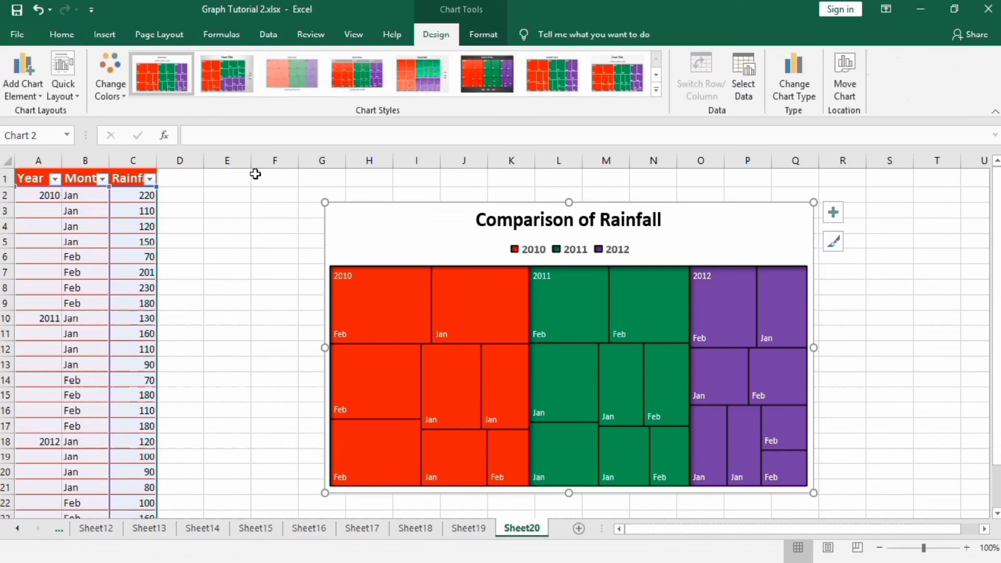
click(125, 101)
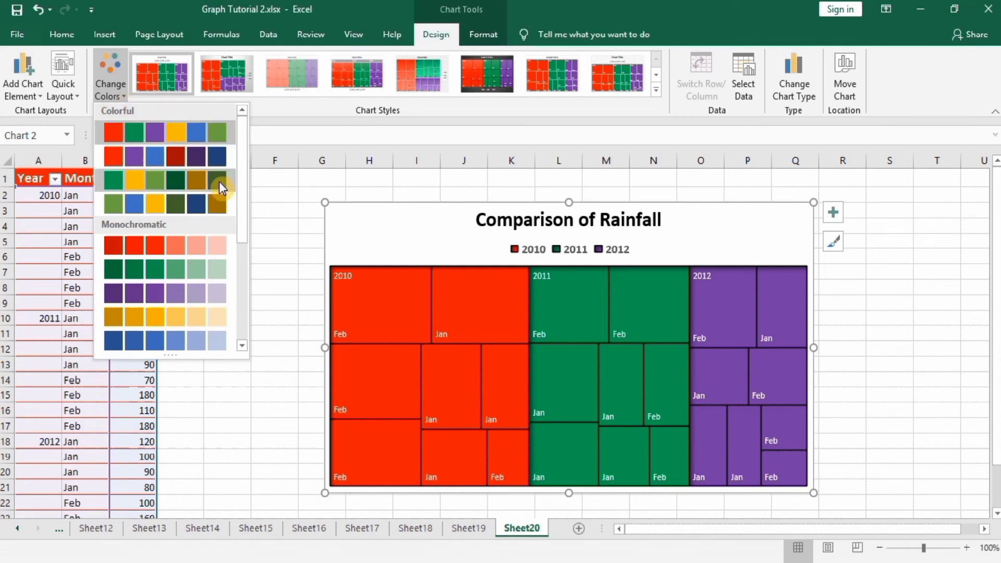
click(269, 217)
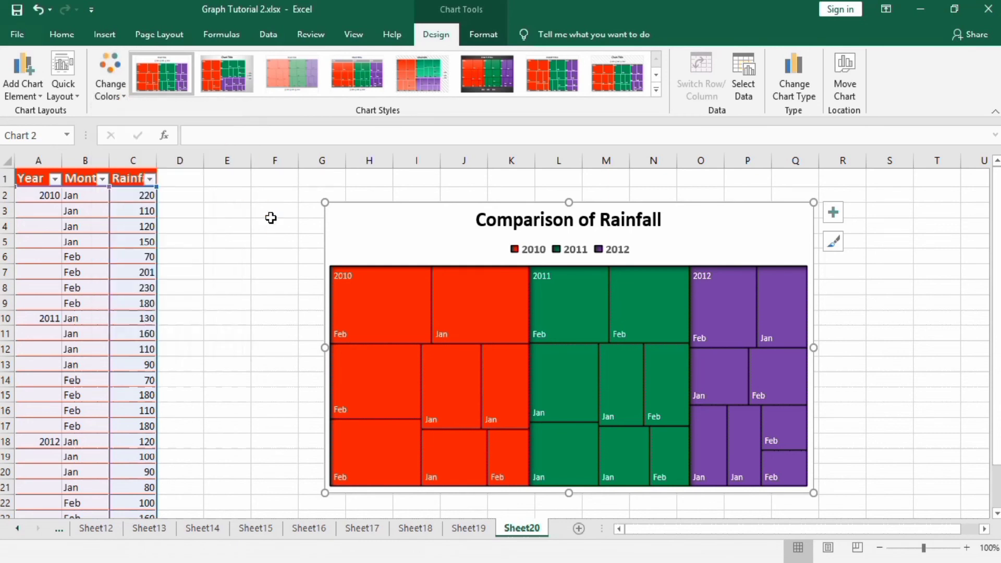
click(77, 98)
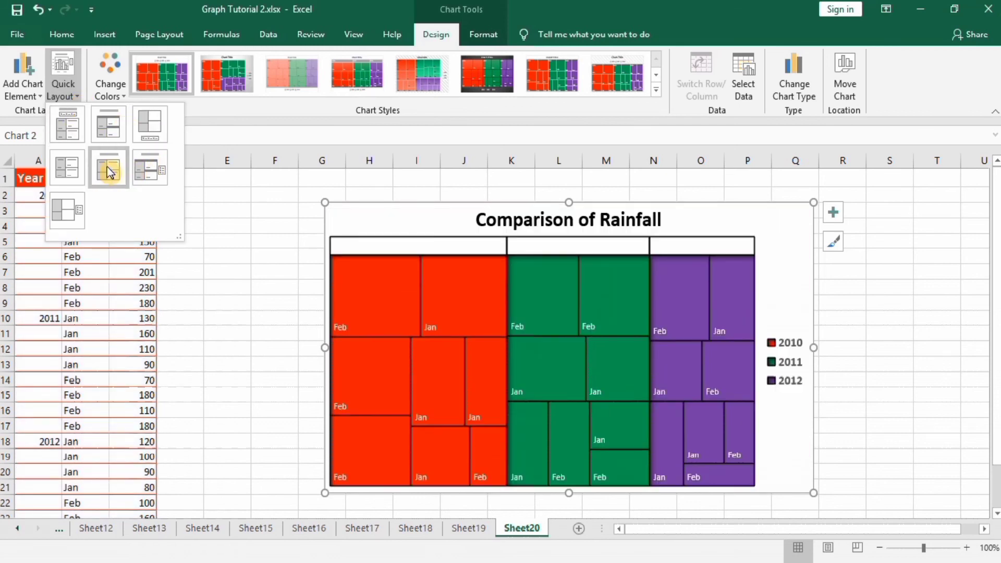
click(222, 255)
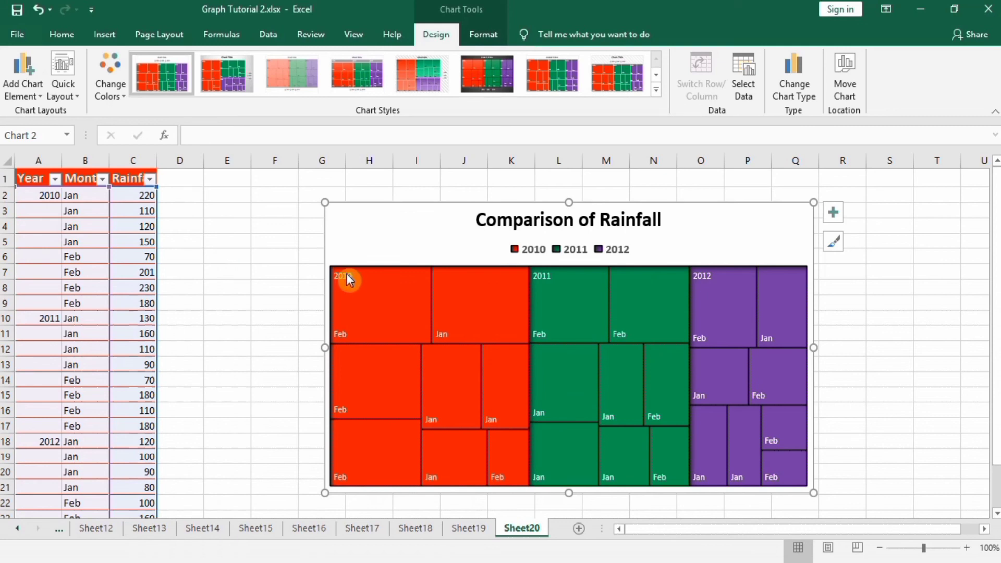
- Format the treemap's data labels in black, bold text at font size 12
click(441, 335)
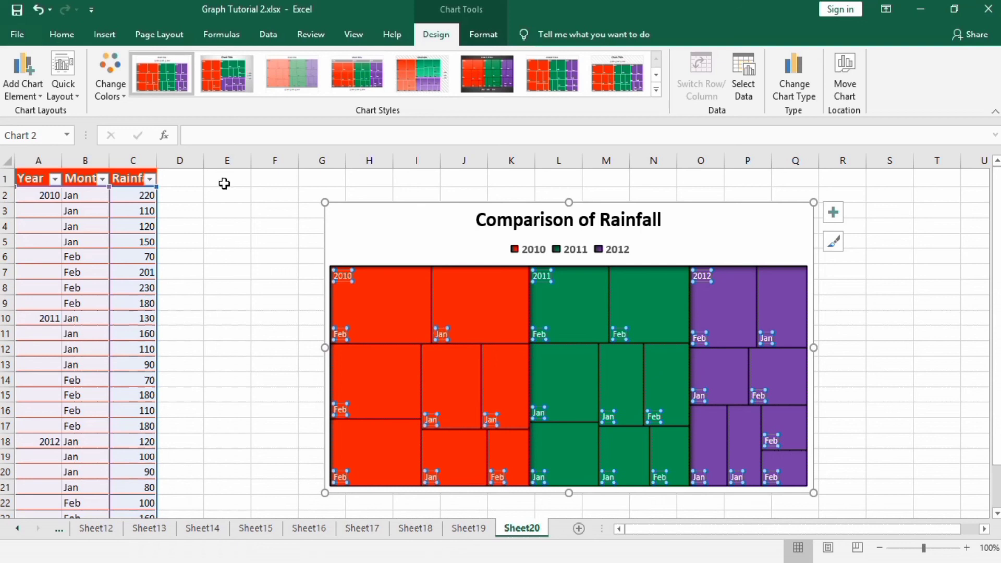
click(69, 37)
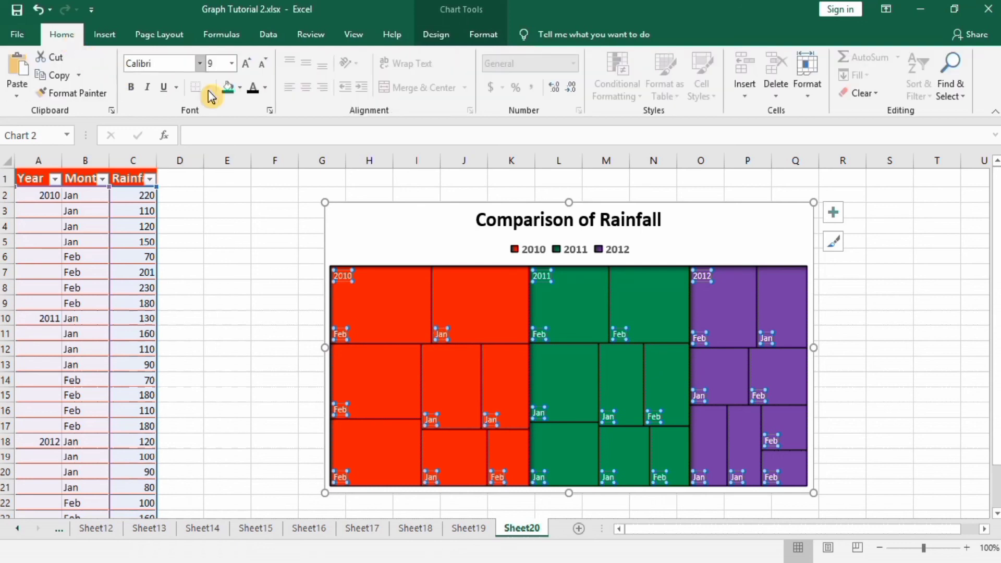
click(253, 89)
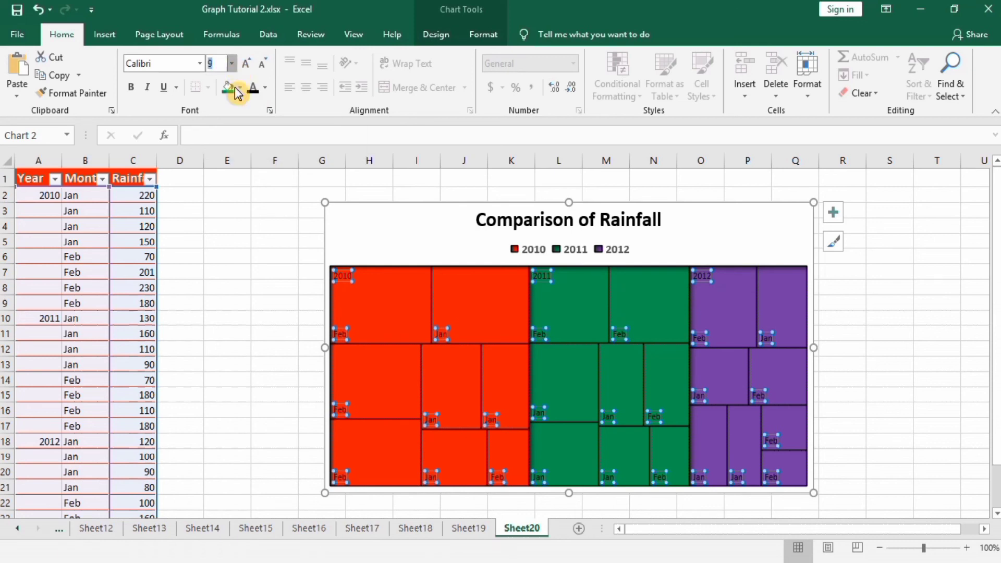
click(231, 63)
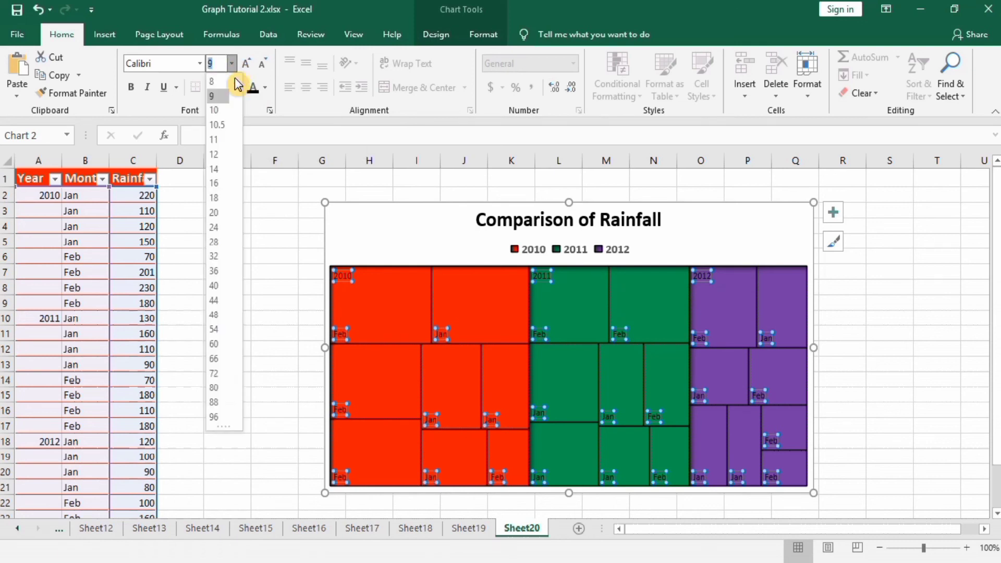
click(218, 154)
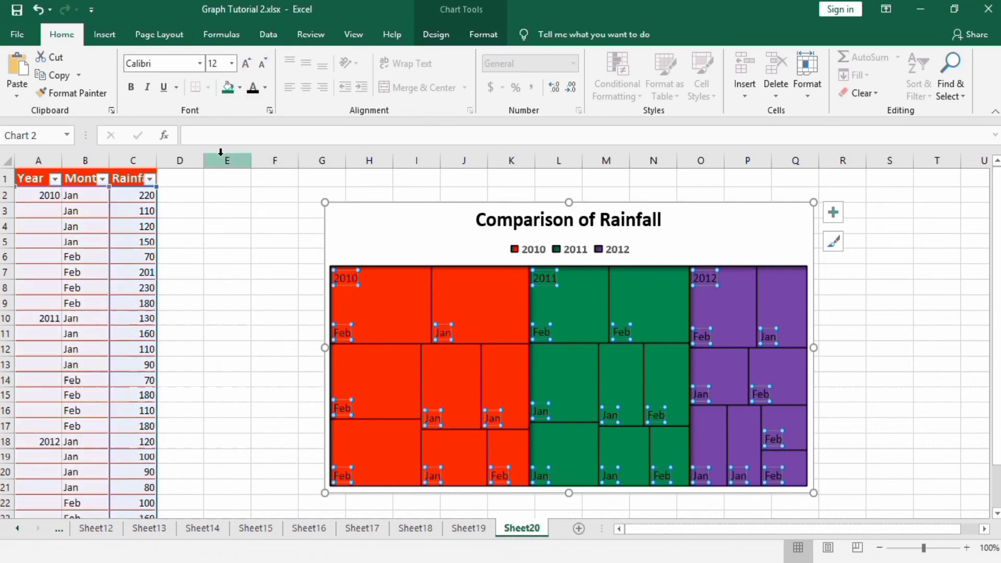
click(134, 94)
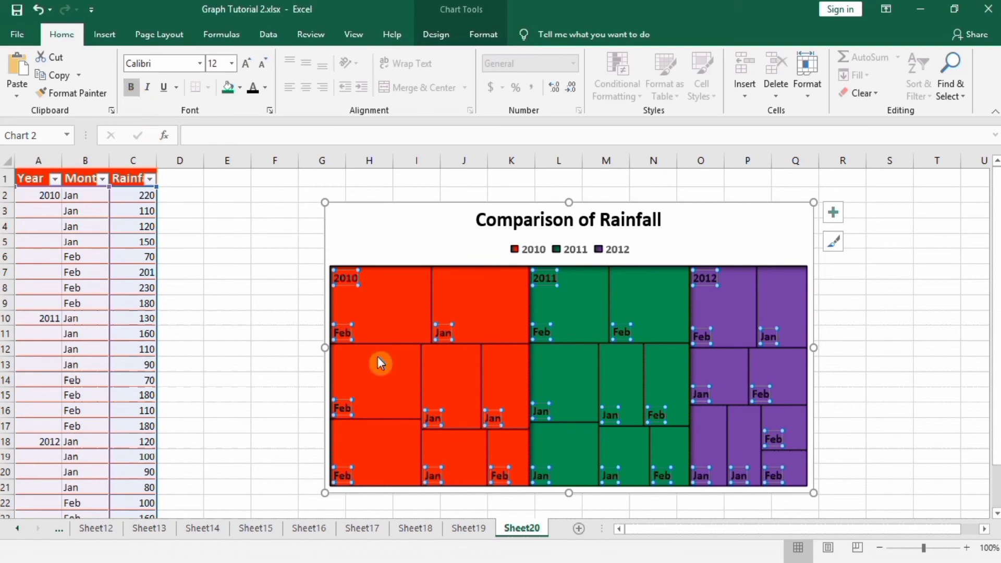
- Show the value beside the category name in the treemap's data labels, separated by a comma, and close the label options
right_click(347, 336)
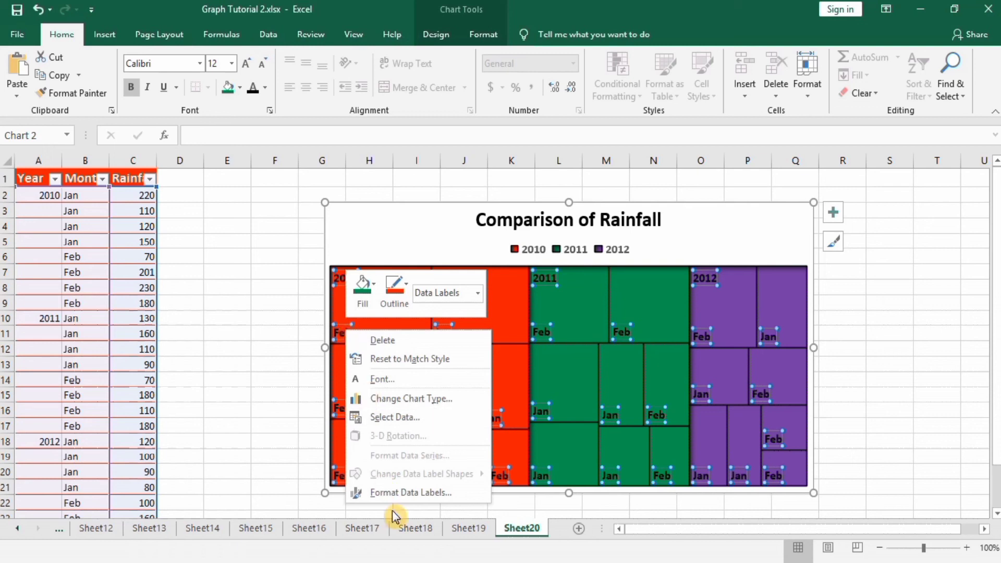
click(409, 492)
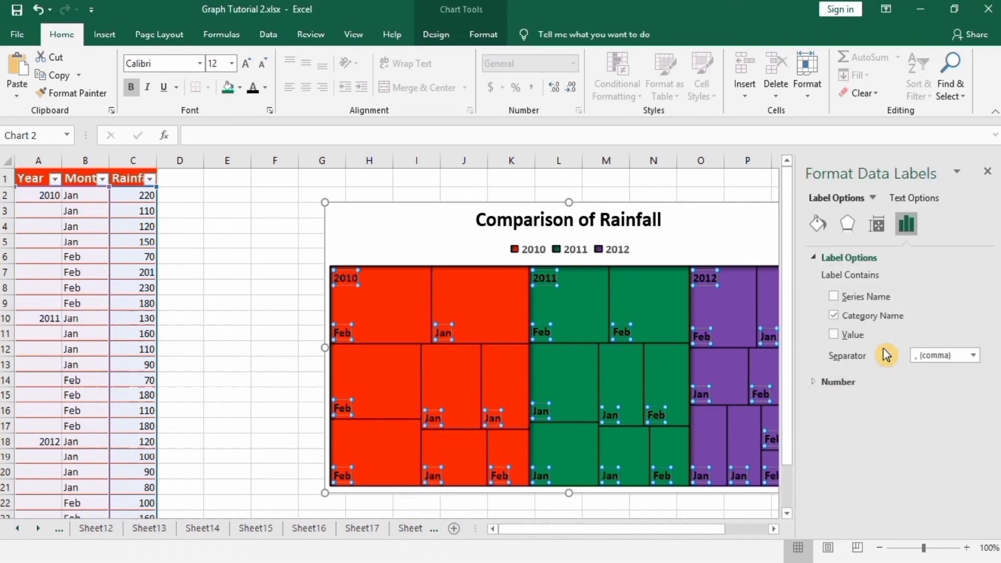
click(834, 335)
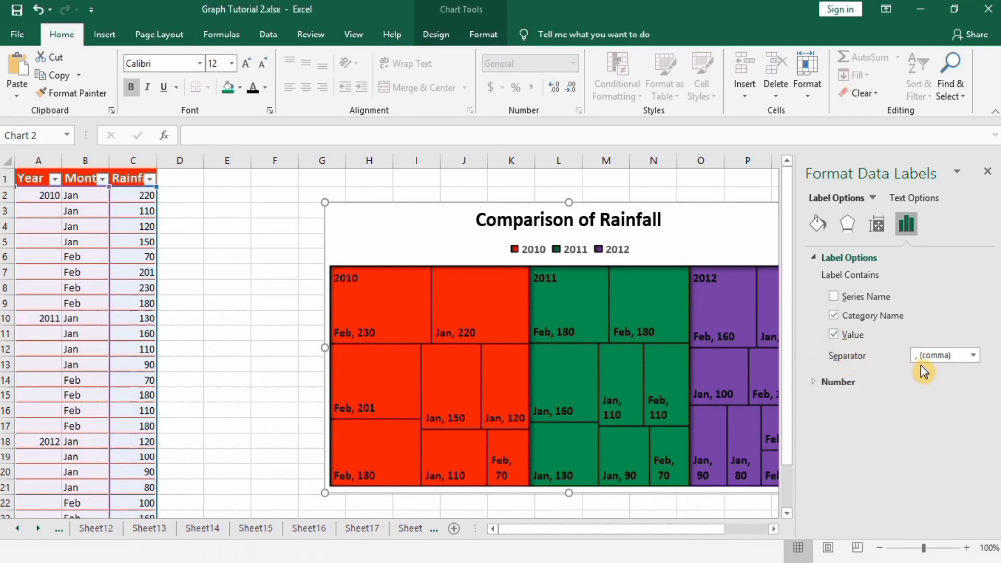
click(974, 356)
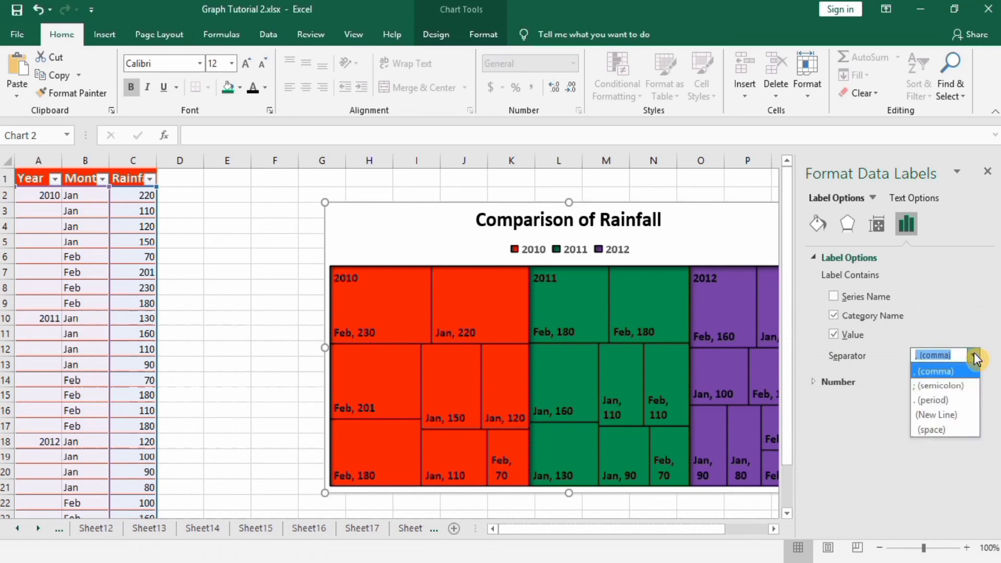
click(974, 357)
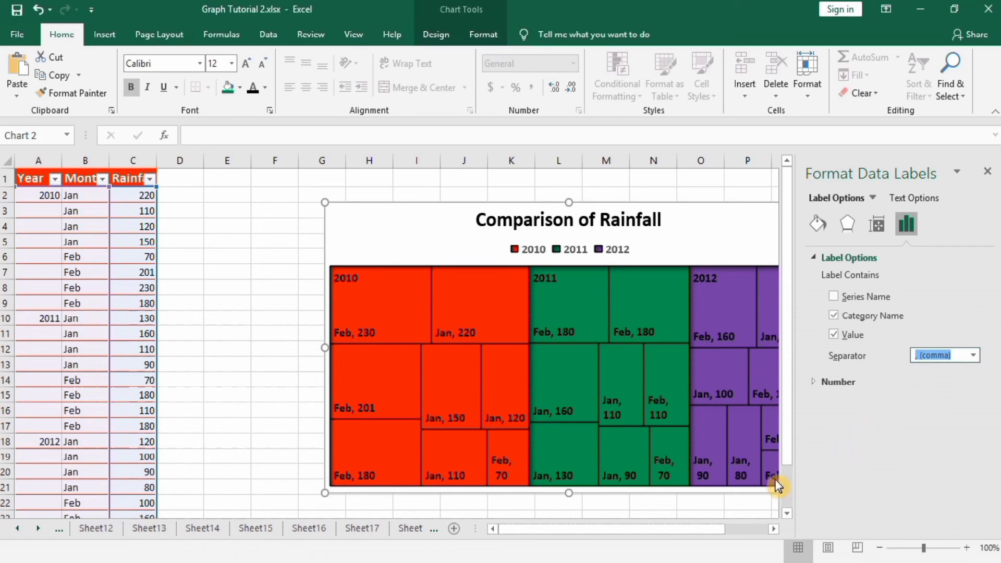
click(261, 325)
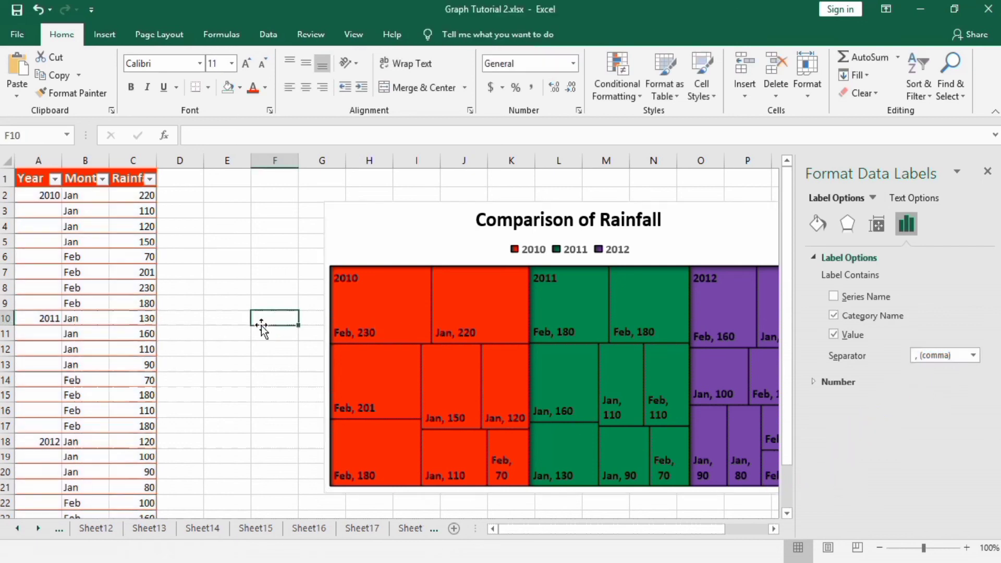
click(991, 174)
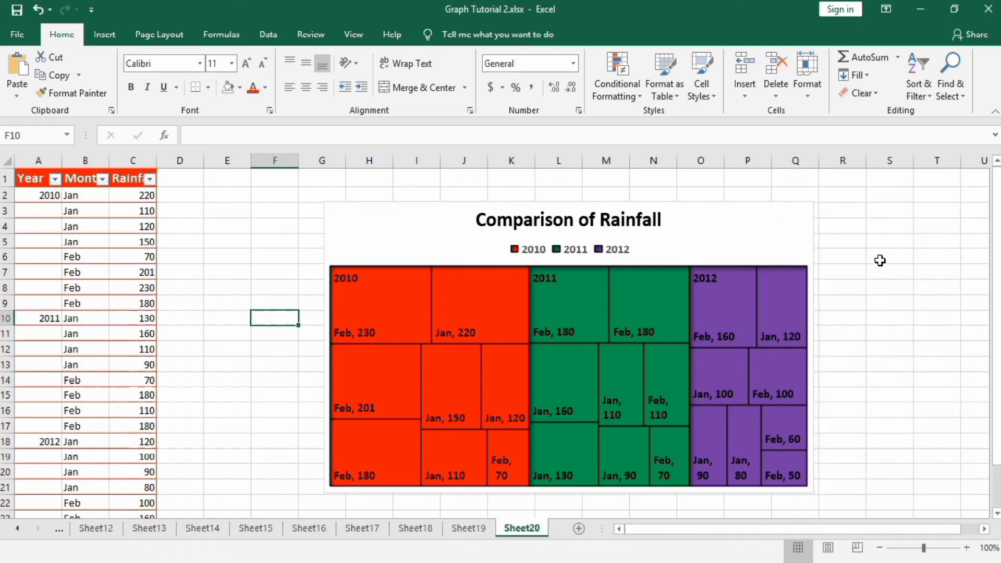